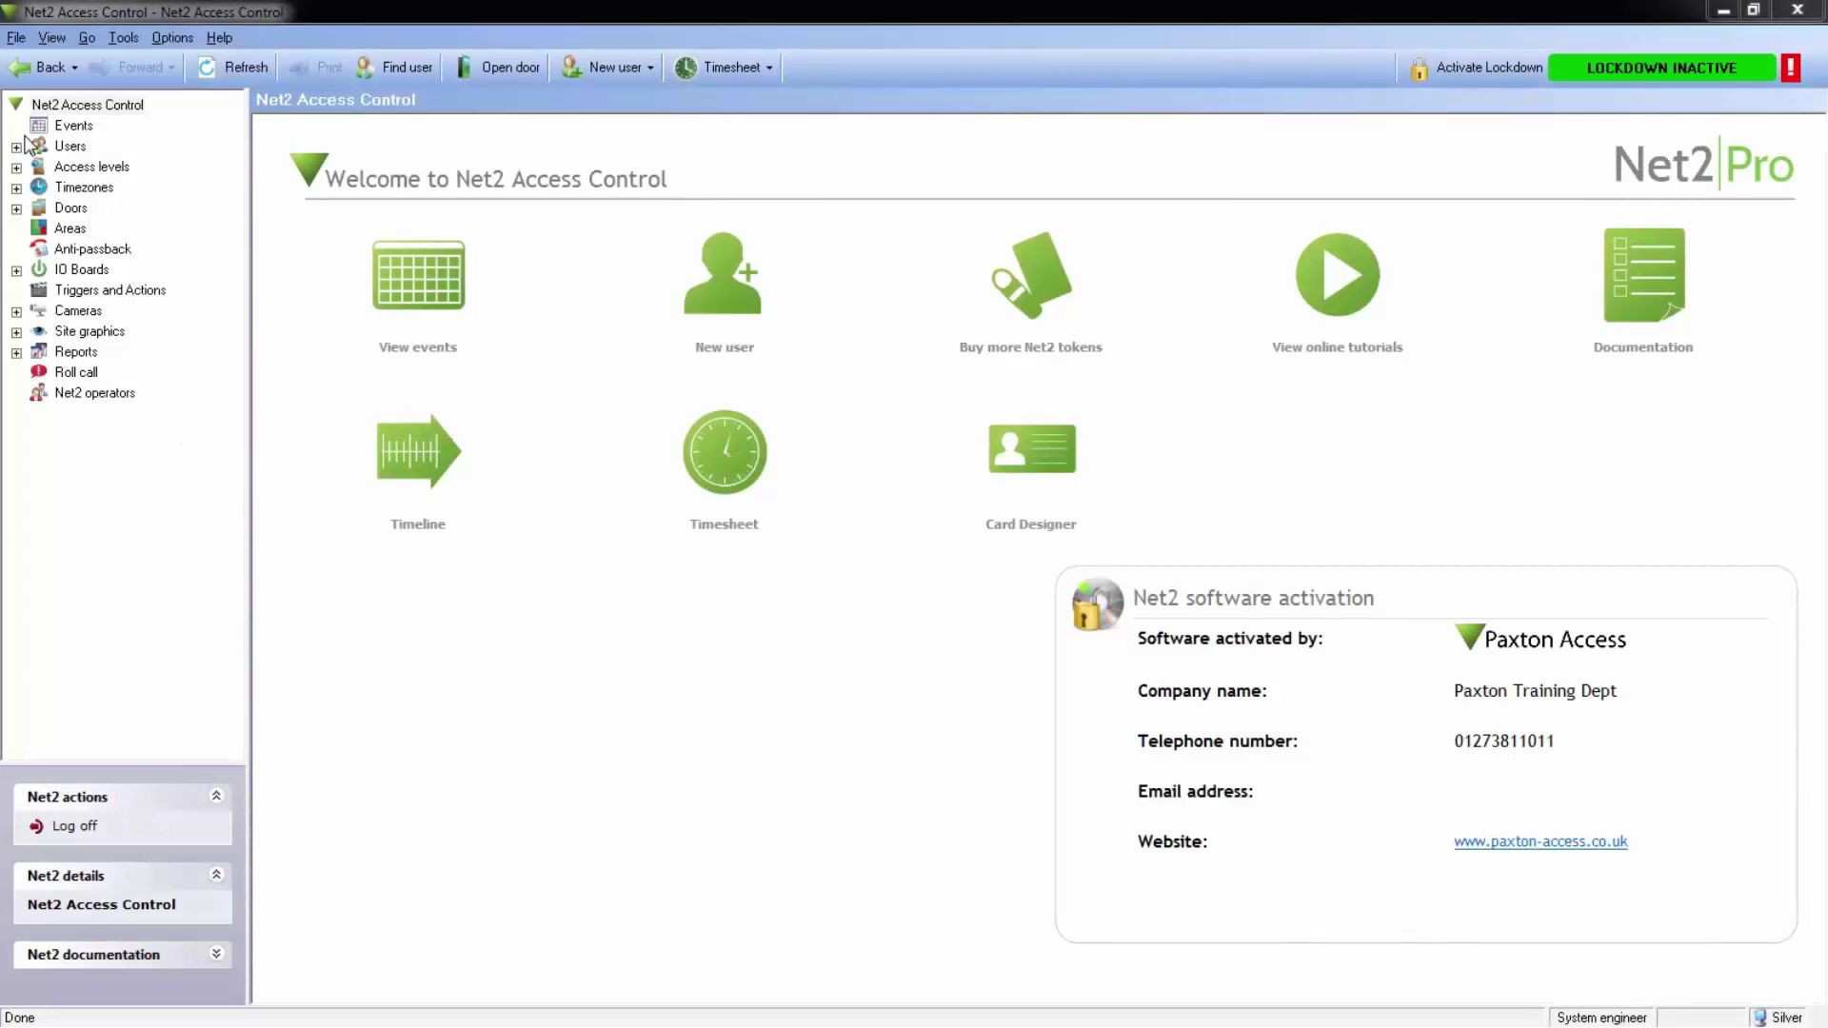
# Step: Expand Users and open Paxton Accounts to list its nine users
pyautogui.click(68, 147)
pyautogui.click(16, 147)
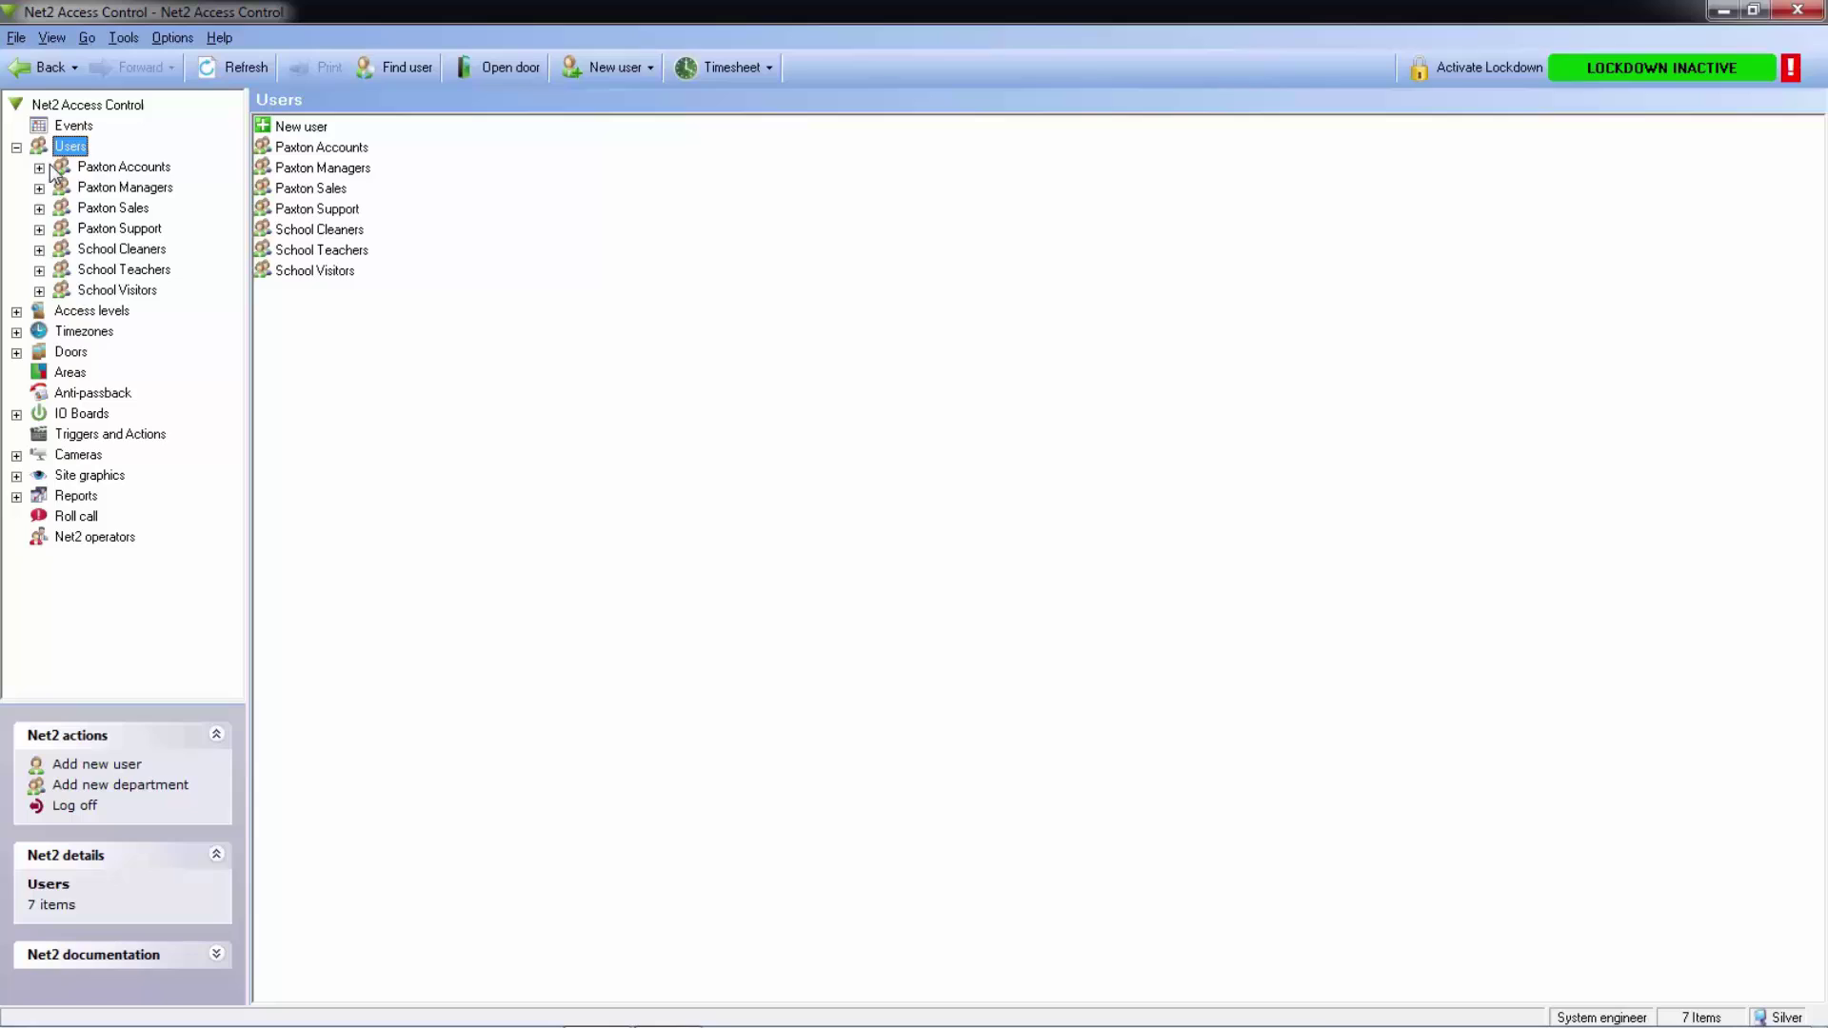
pyautogui.click(60, 167)
pyautogui.click(40, 167)
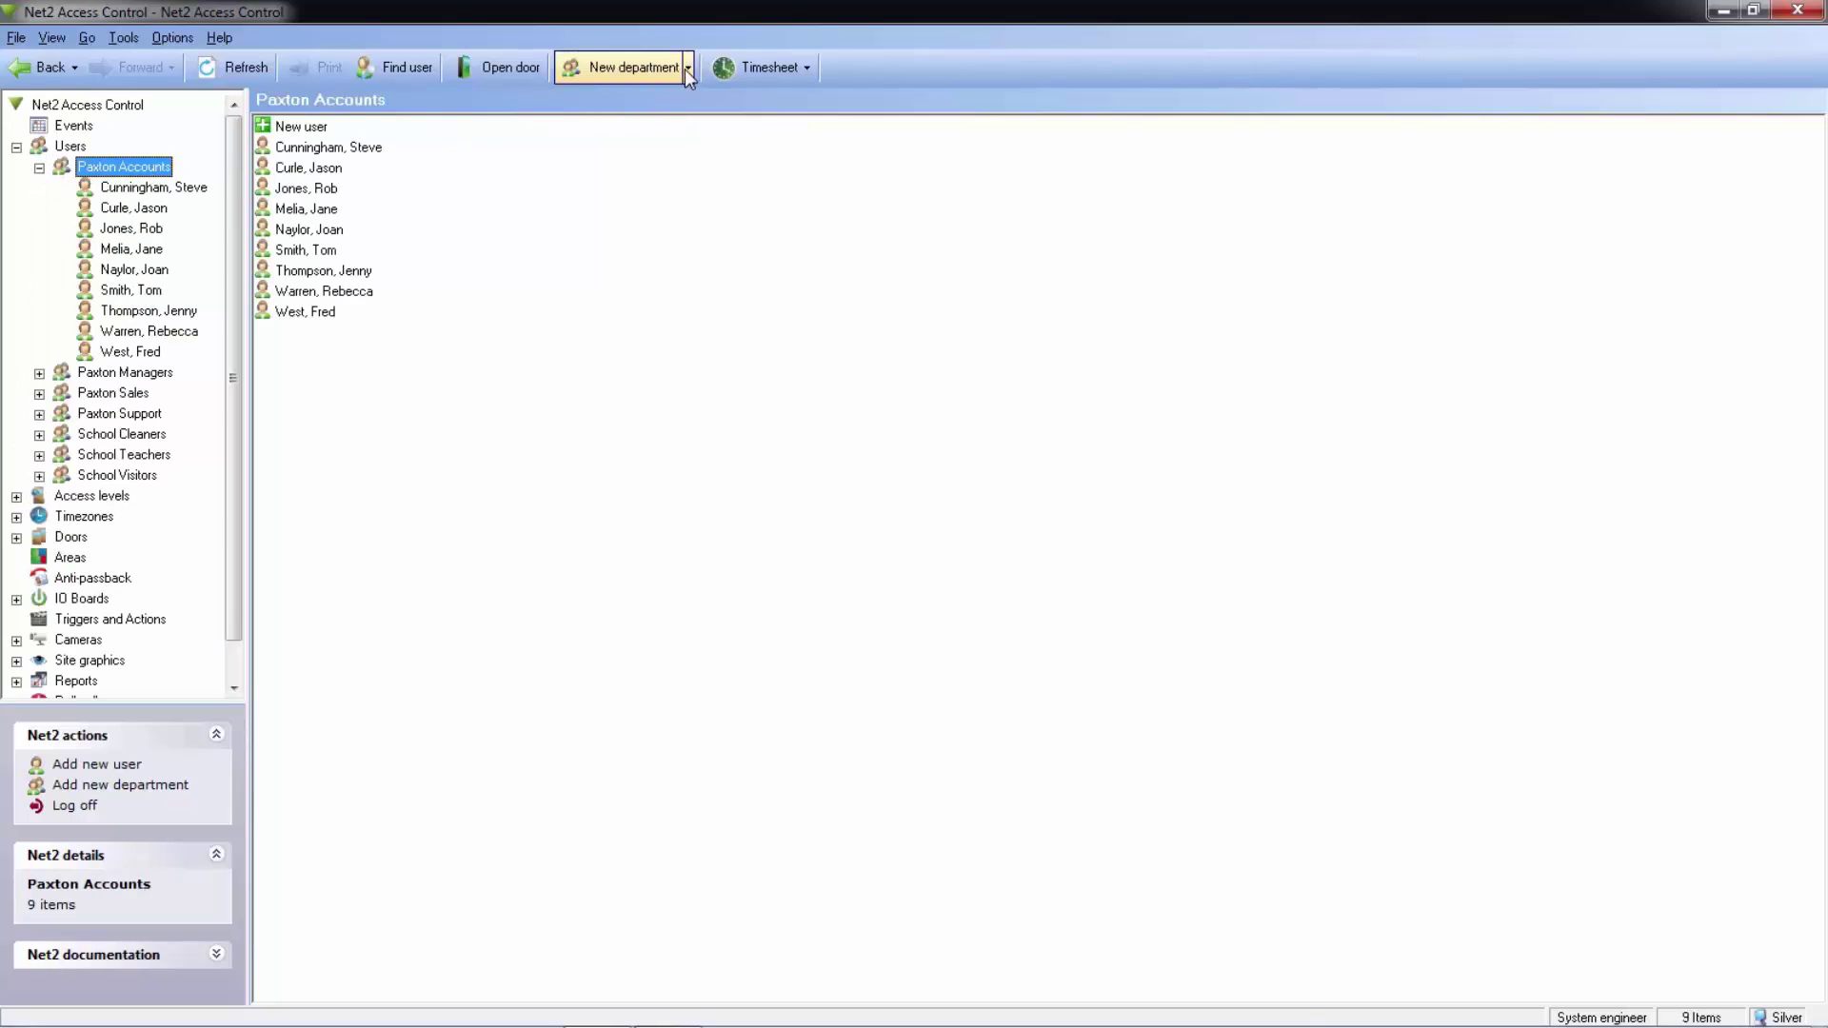
# Step: Add a Security Guards department in Options and select it in the tree
pyautogui.click(635, 68)
pyautogui.write('Security')
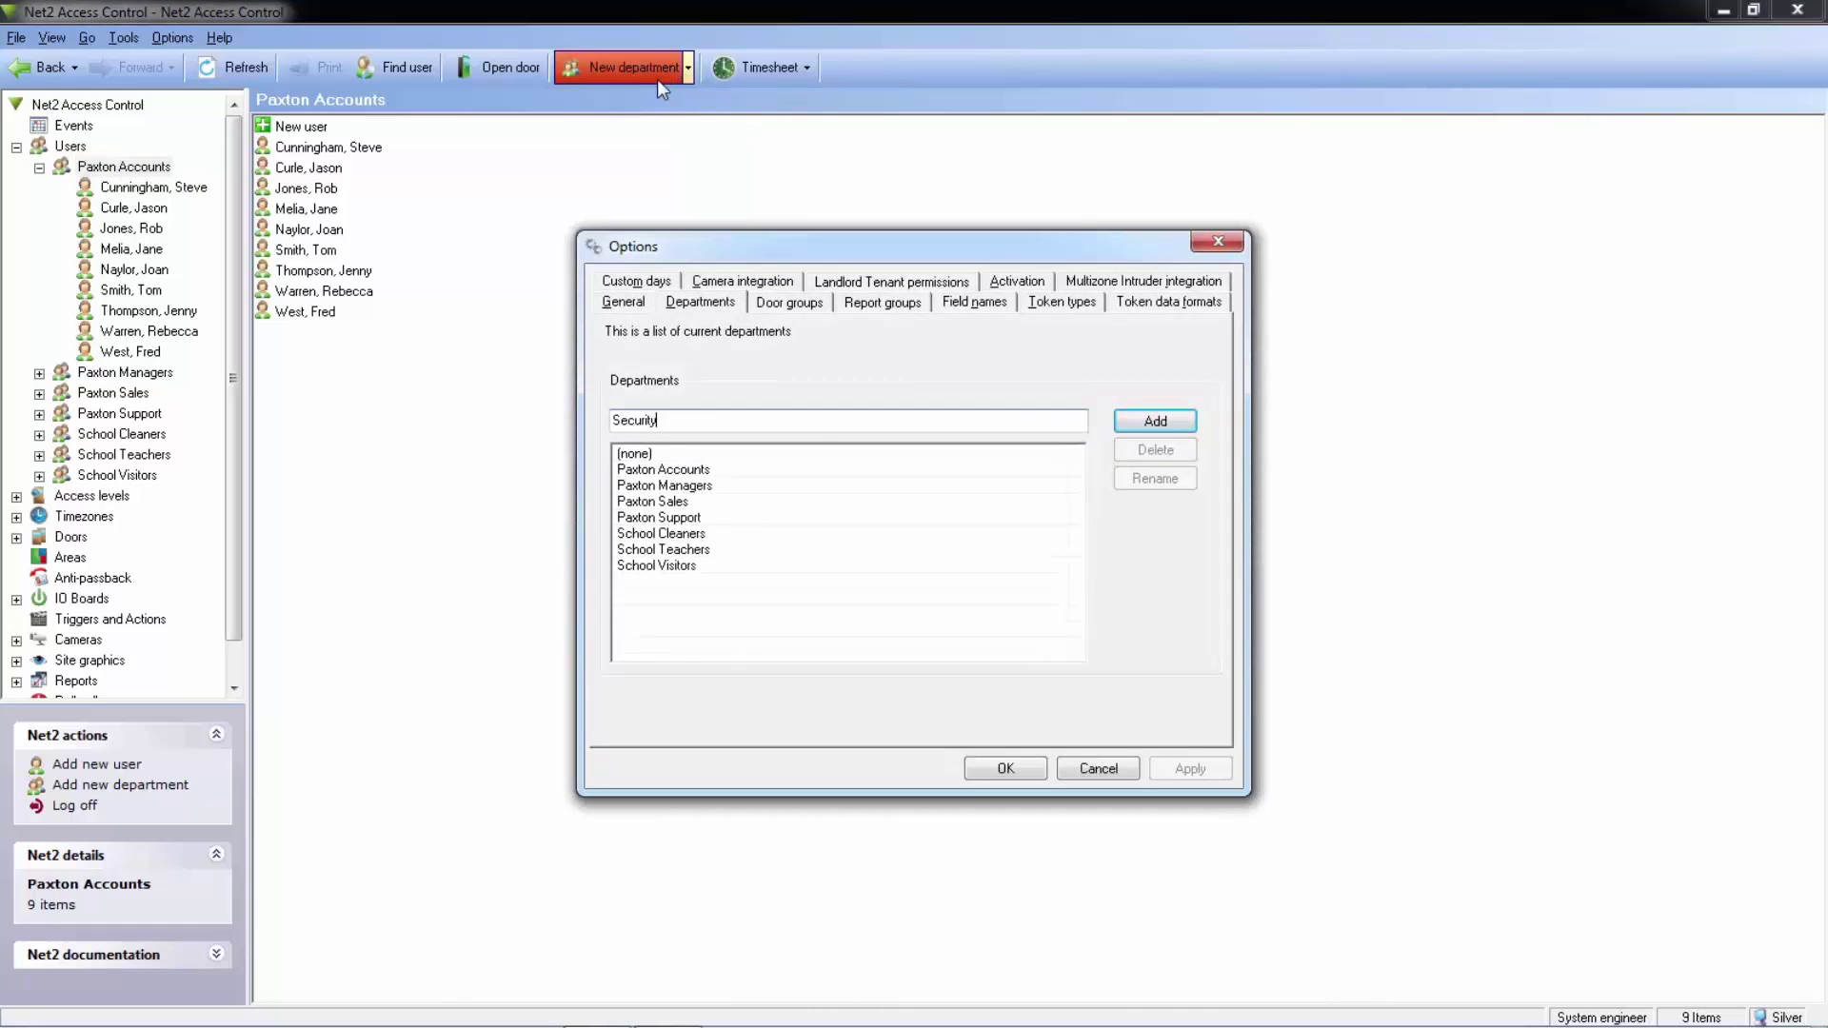
pyautogui.write('Guards')
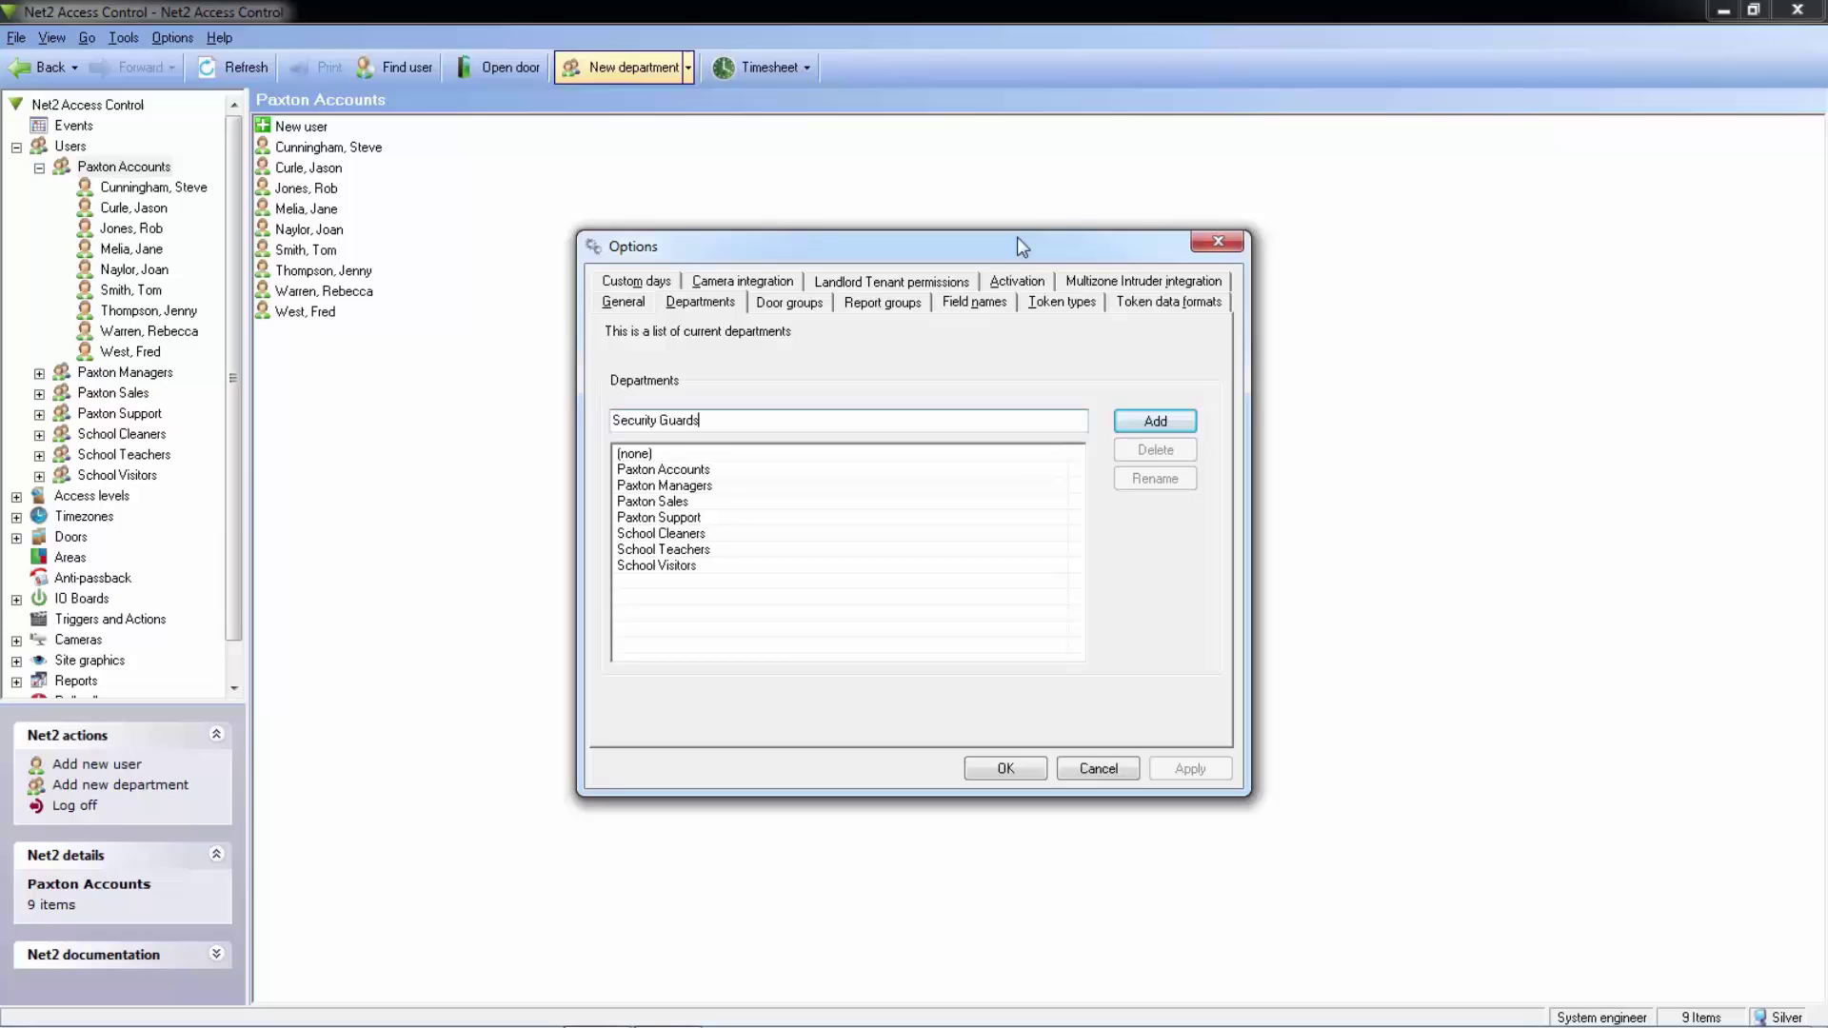
pyautogui.click(1154, 421)
pyautogui.click(1006, 769)
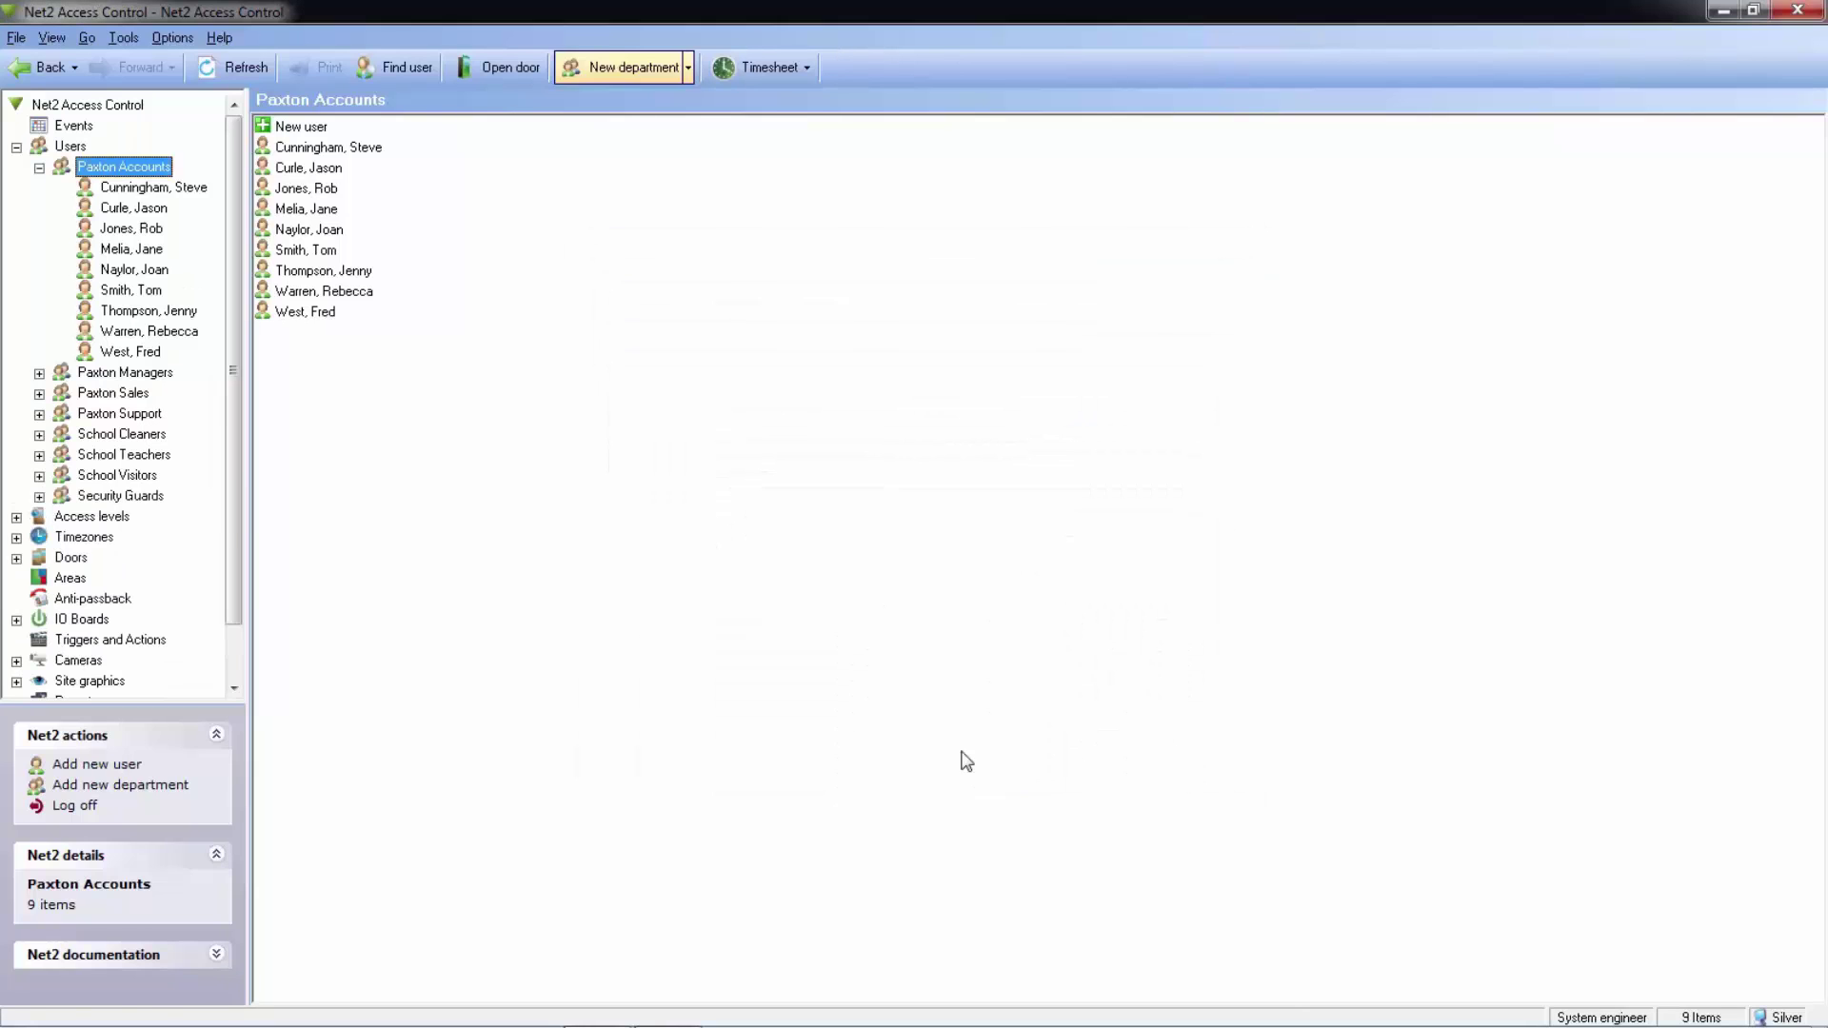
pyautogui.click(120, 495)
# Step: Give the Security Guards department the Security Guard access level with anti-passback enforced
pyautogui.rightClick(154, 502)
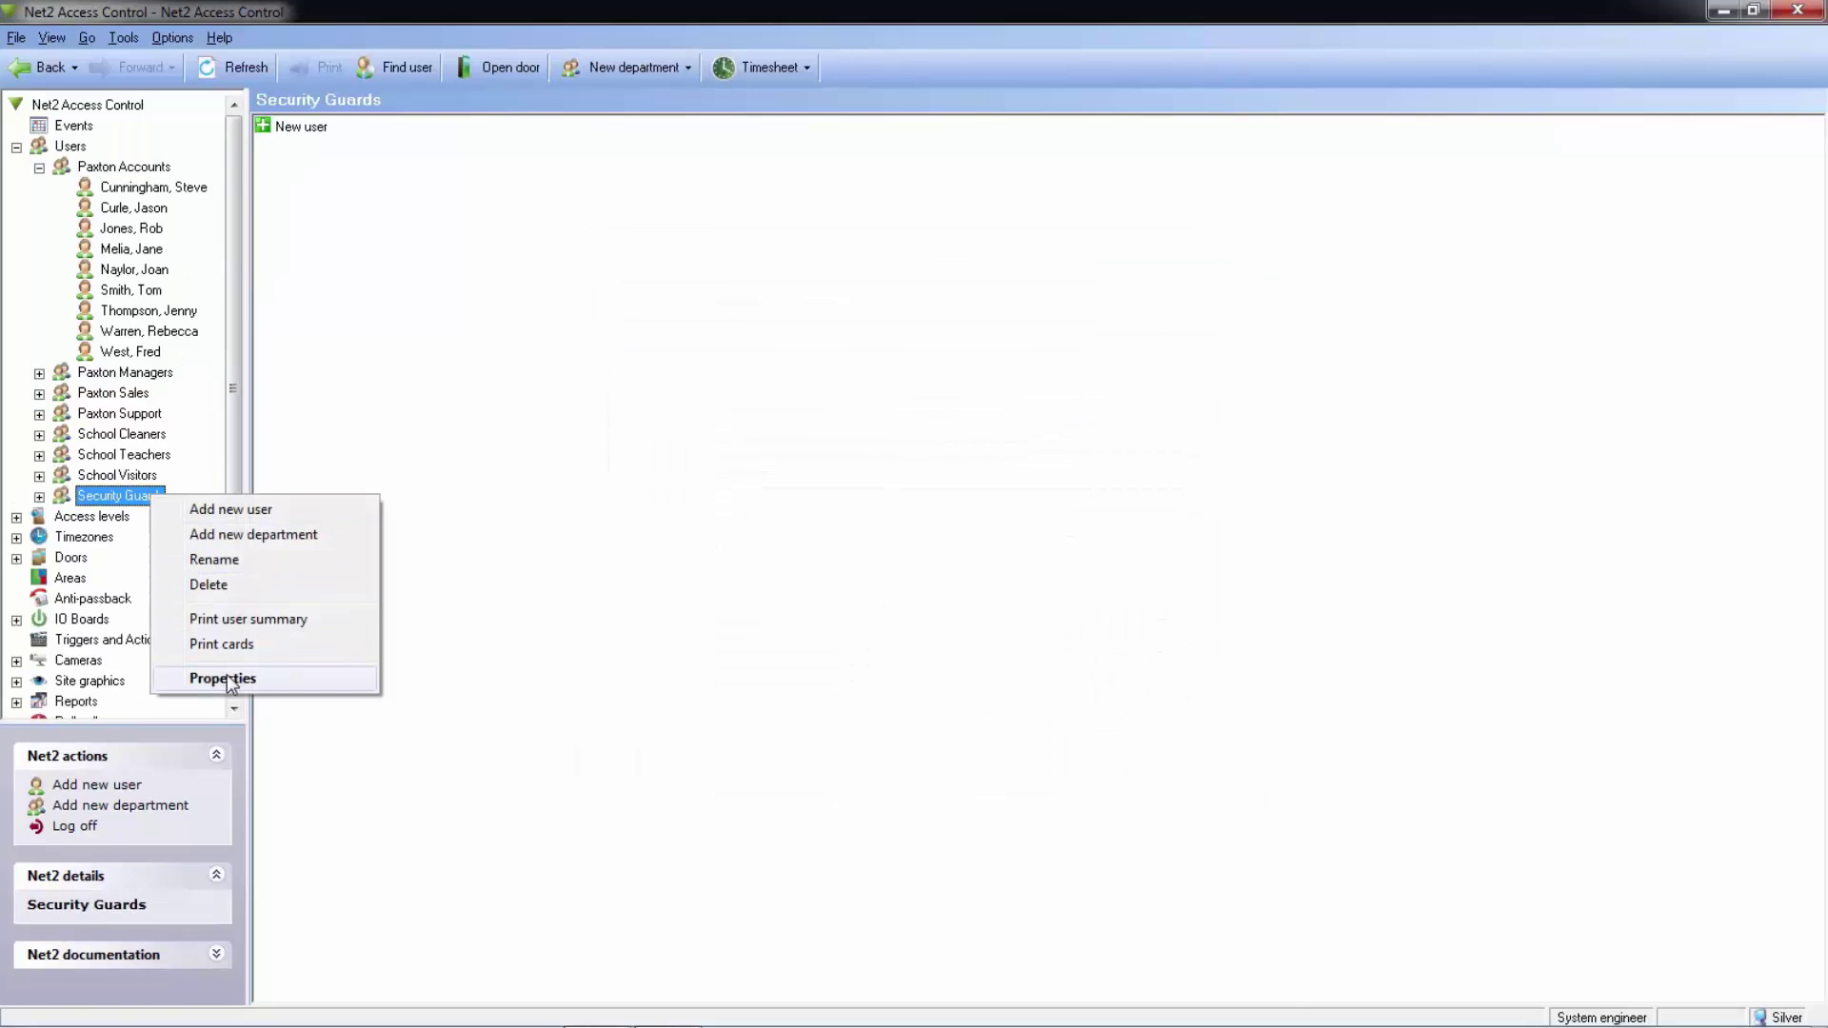
pyautogui.click(228, 680)
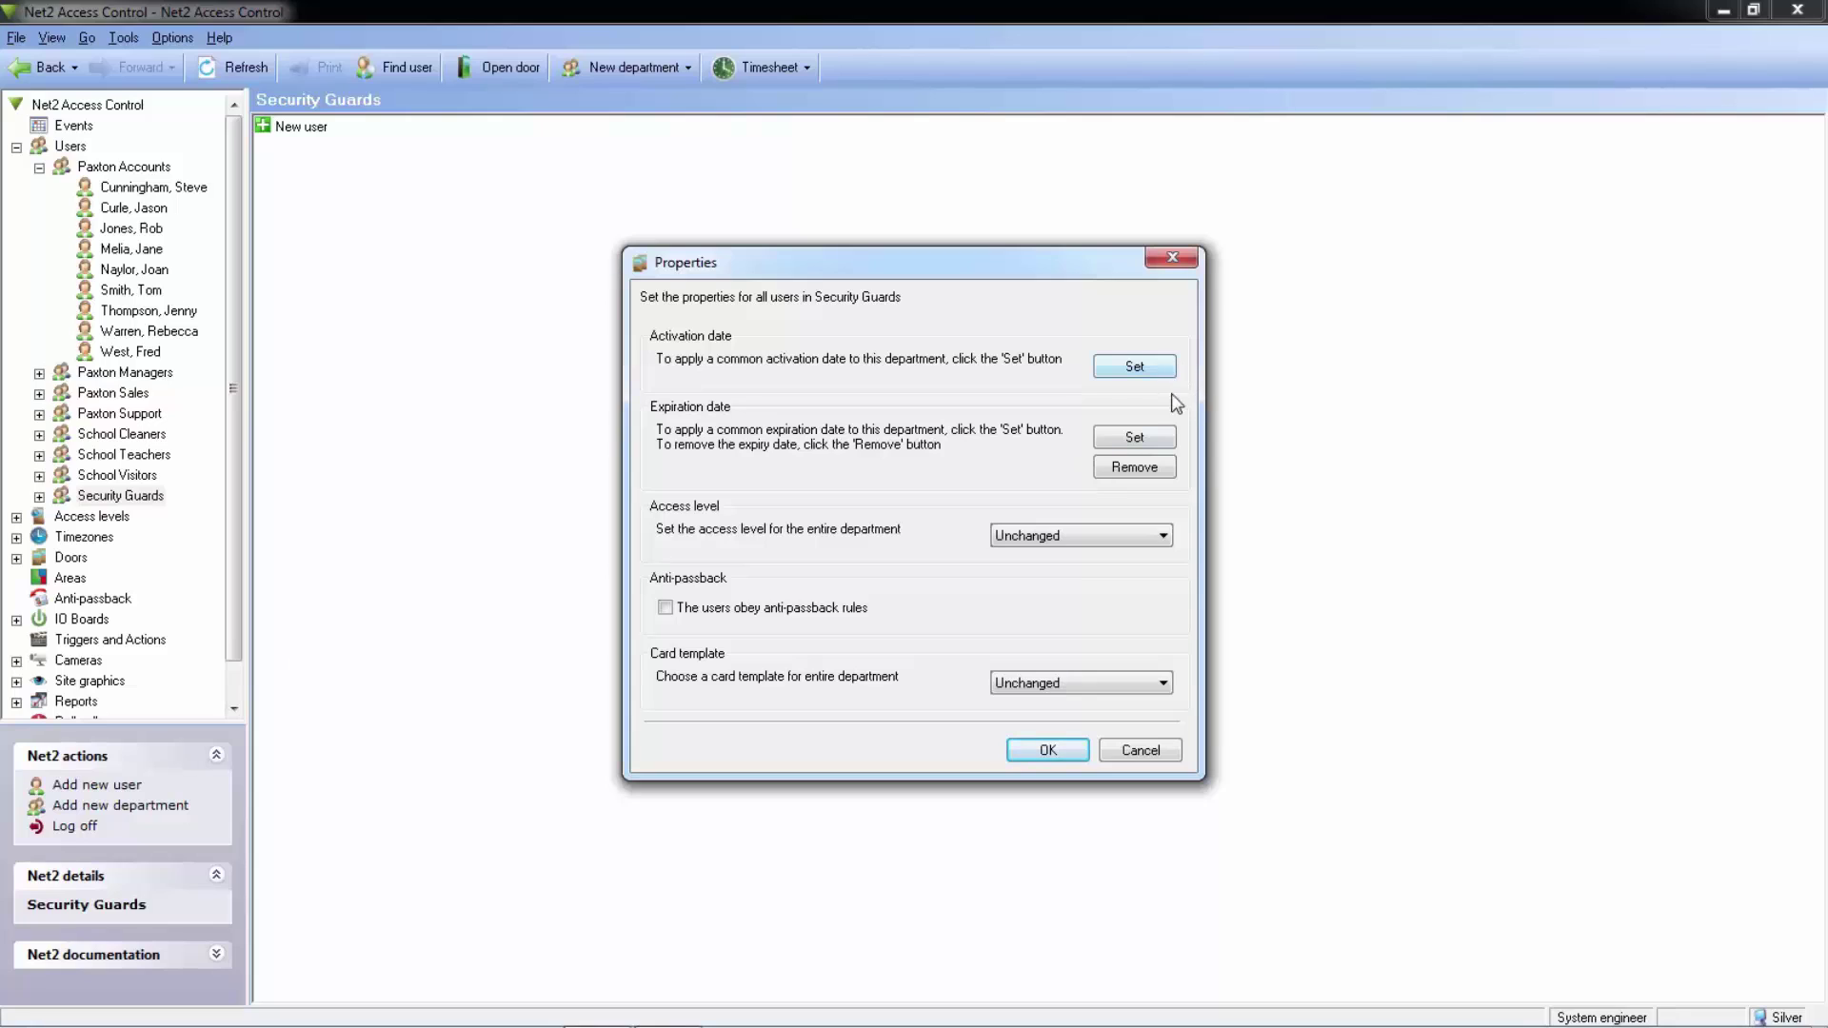
pyautogui.click(1159, 536)
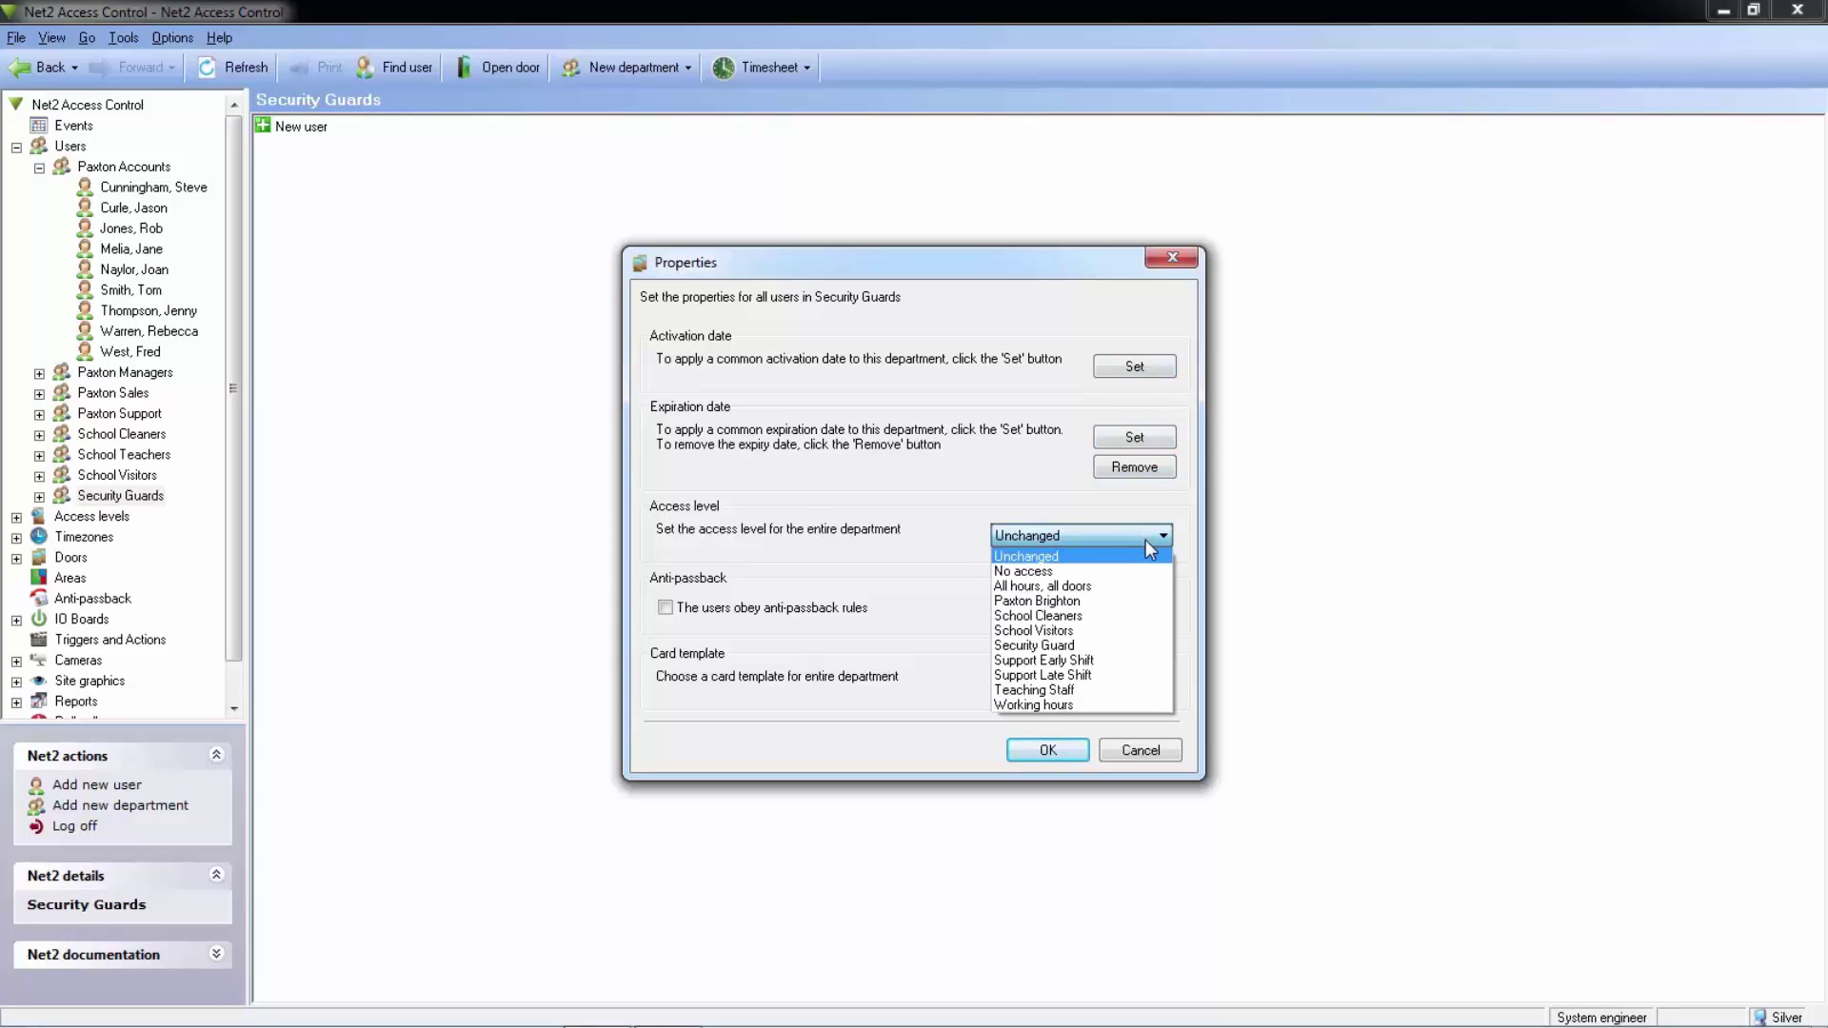
pyautogui.click(1034, 645)
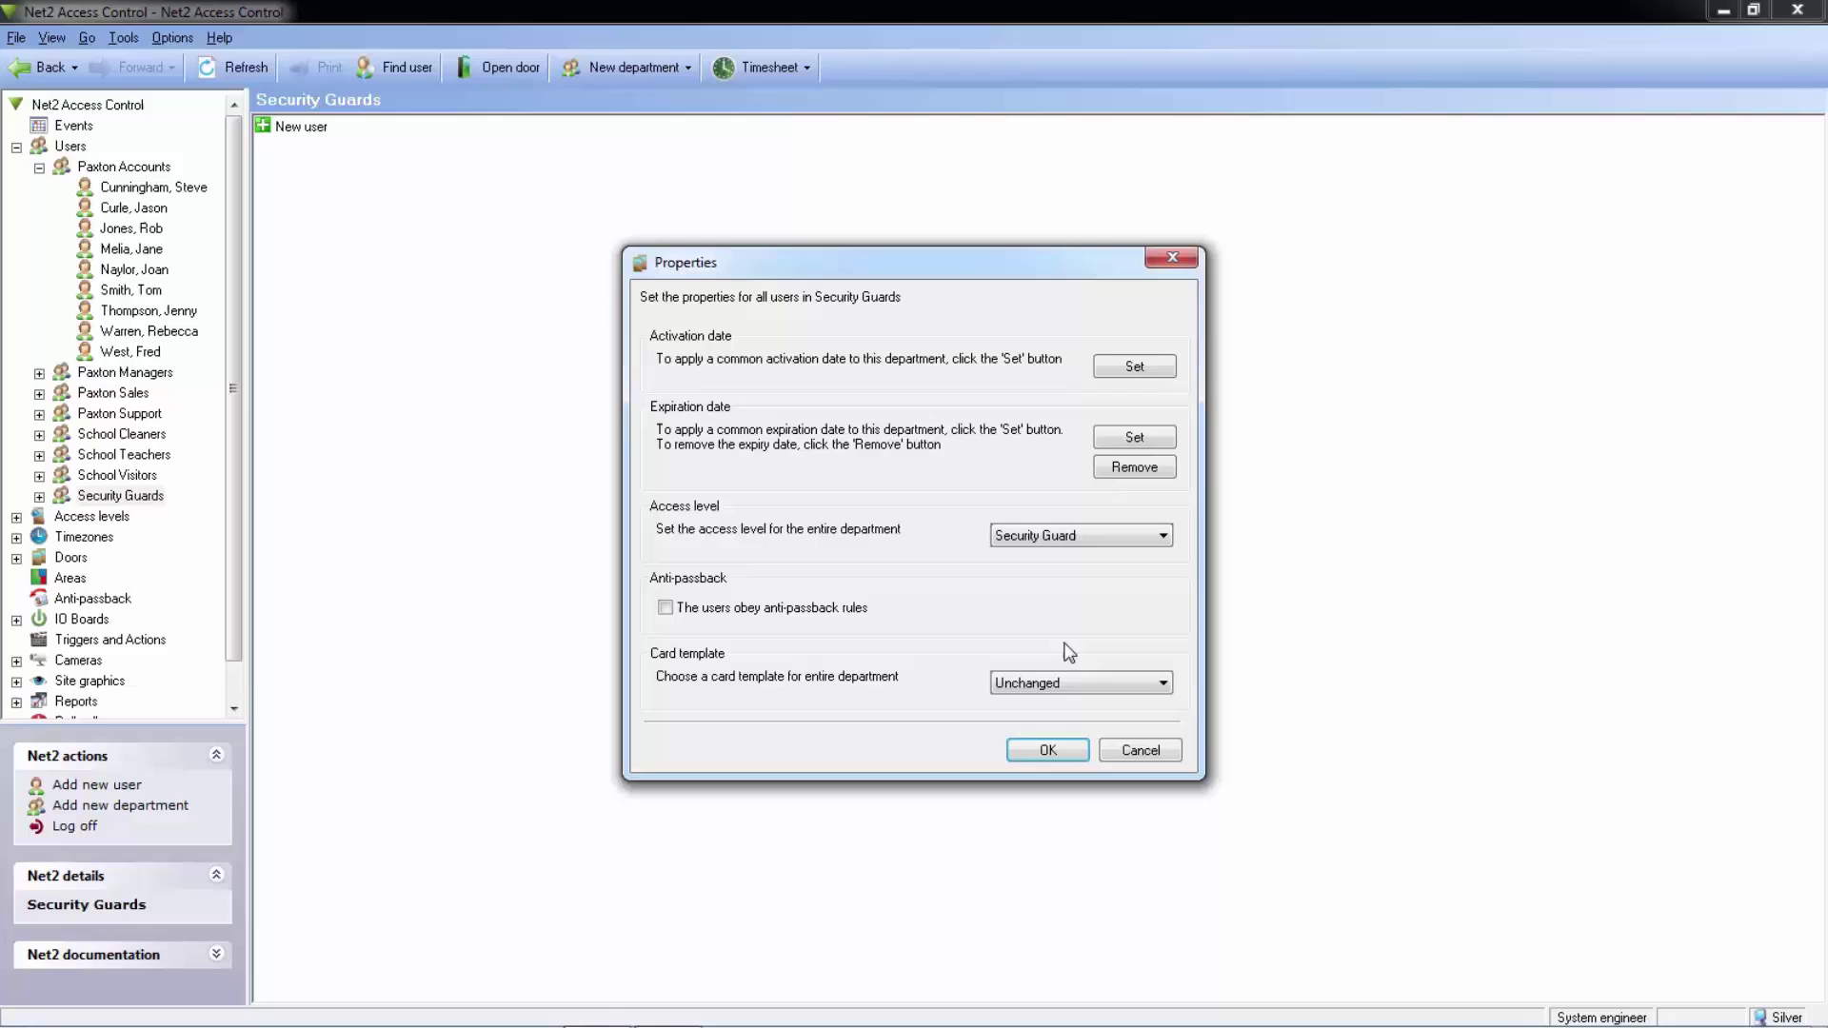
pyautogui.click(1051, 755)
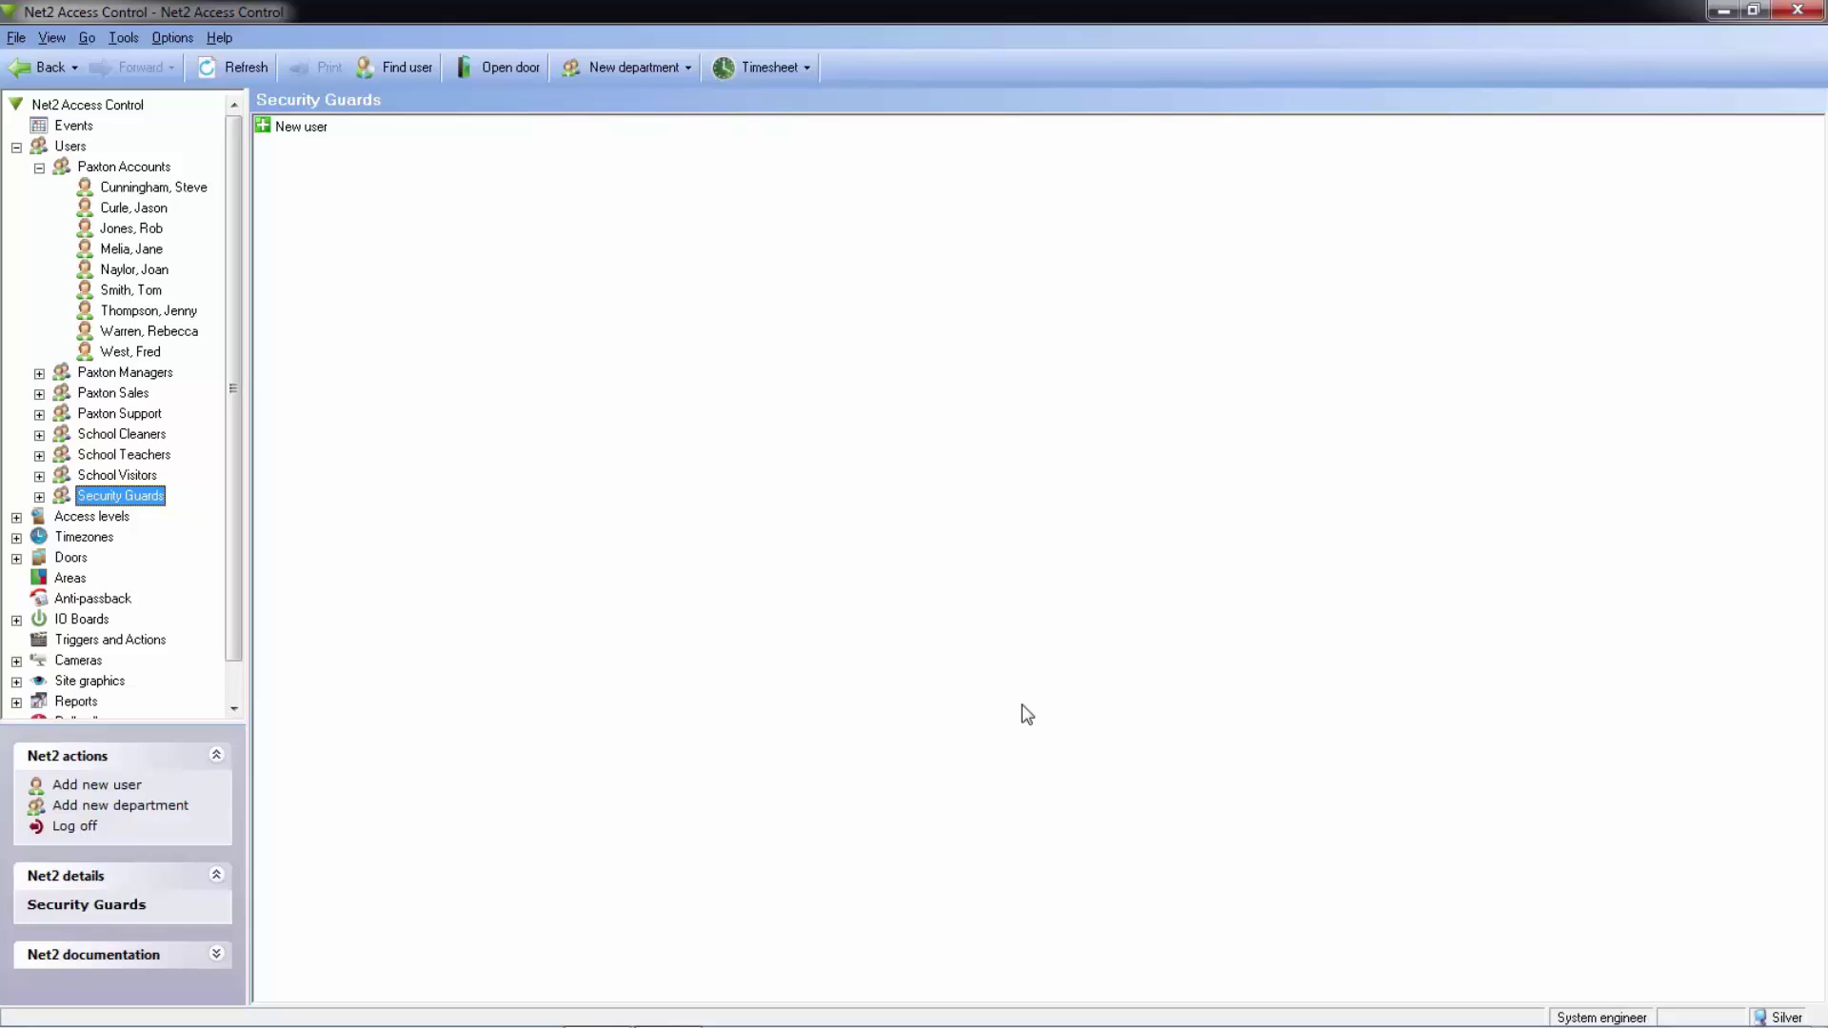
# Step: Start a new user named Security Guard with Security Guard token type, in Security Guards
pyautogui.press('Insert')
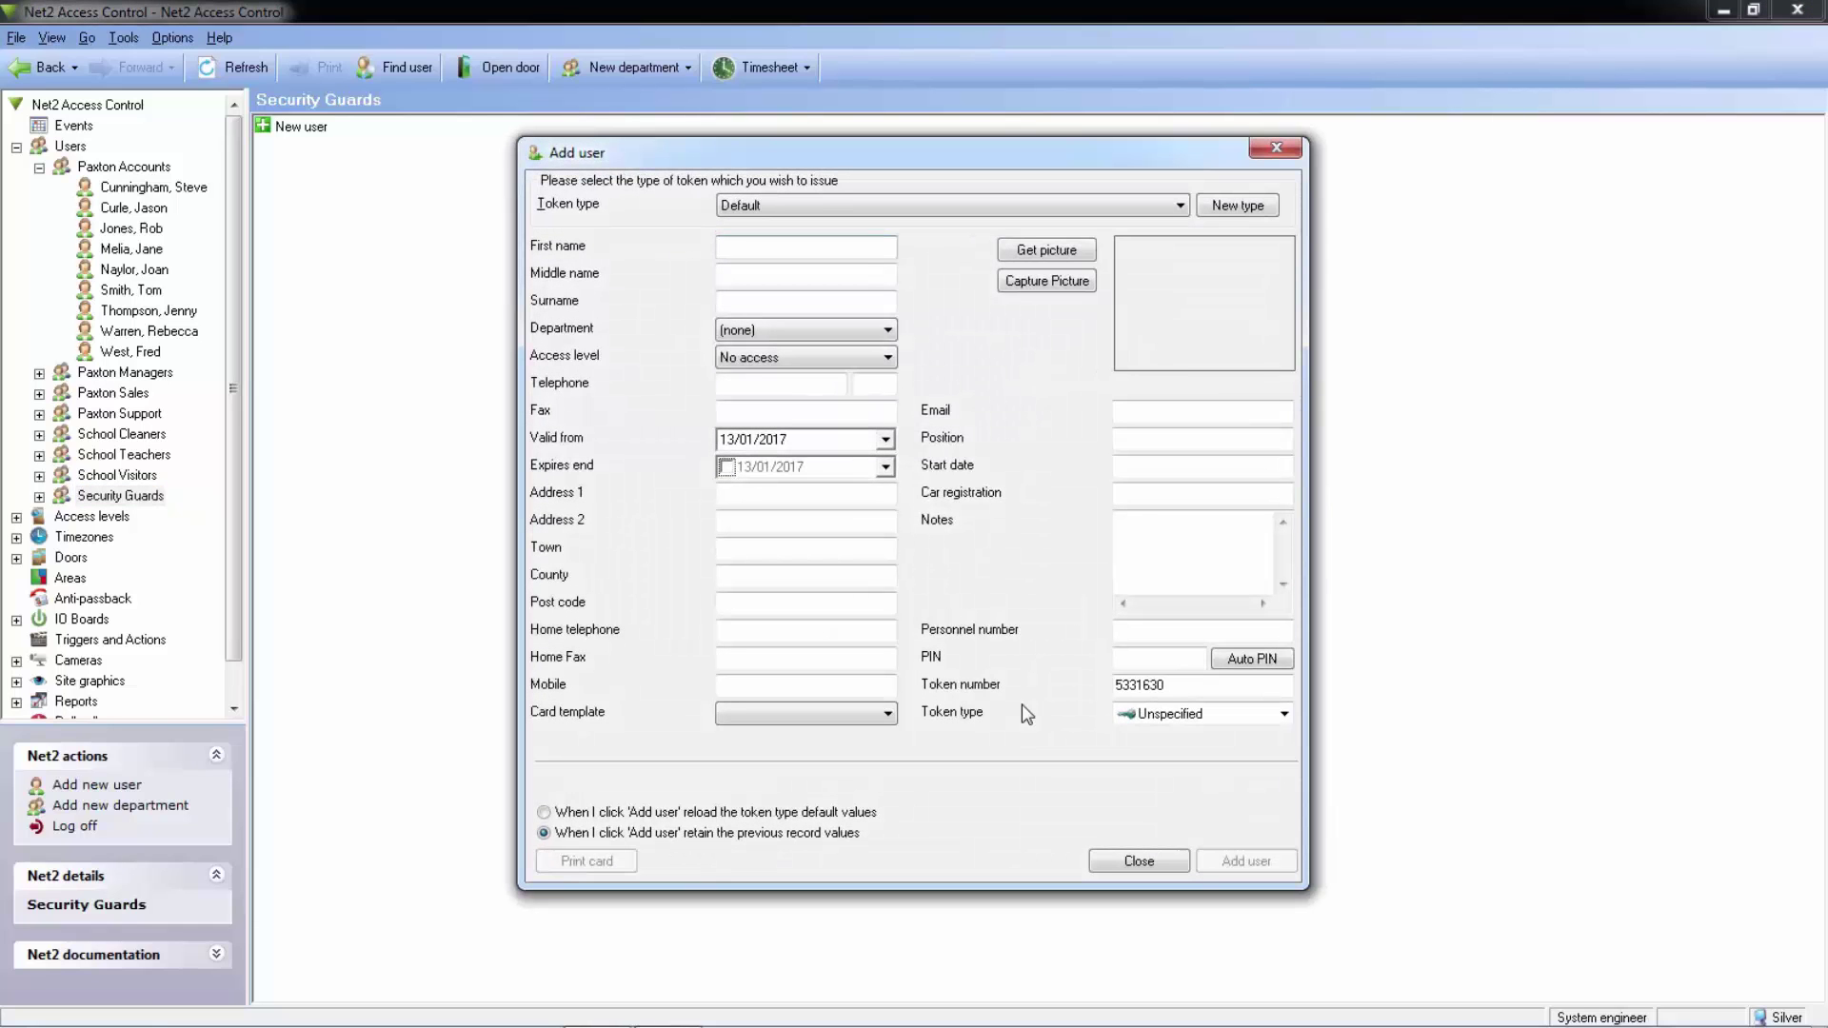
pyautogui.click(1181, 206)
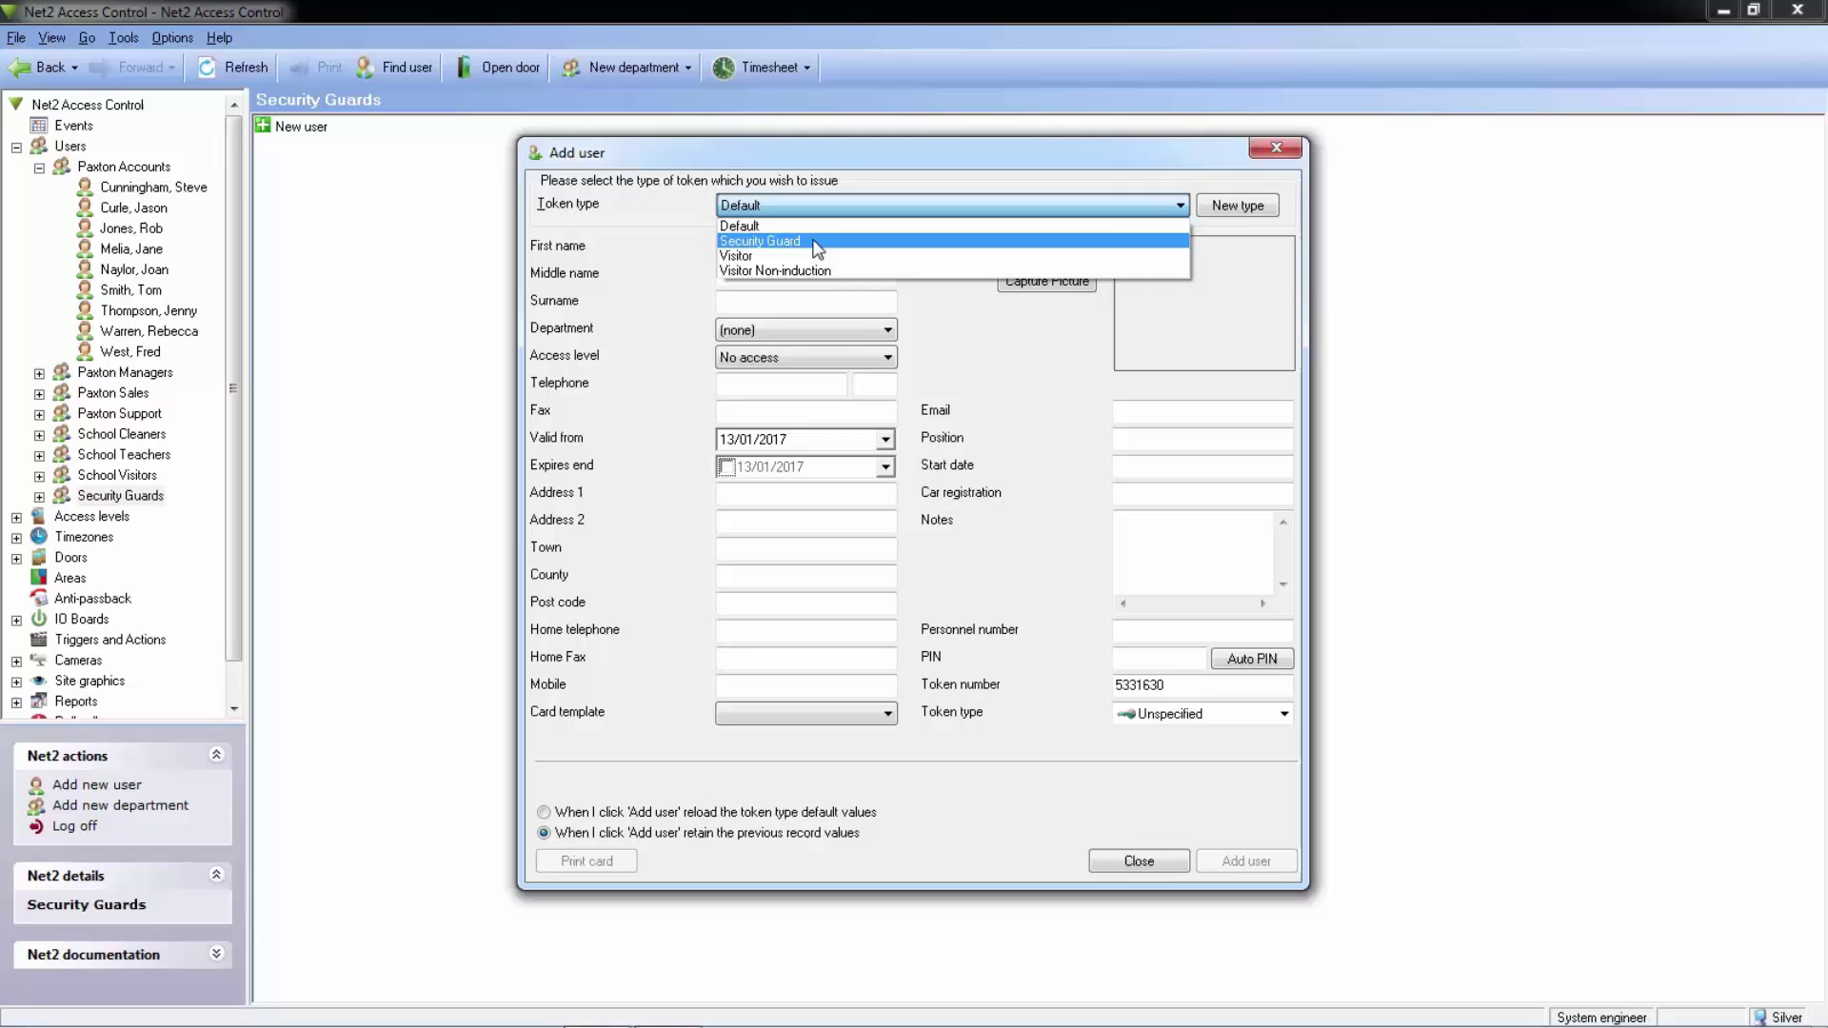
pyautogui.click(857, 240)
pyautogui.click(888, 330)
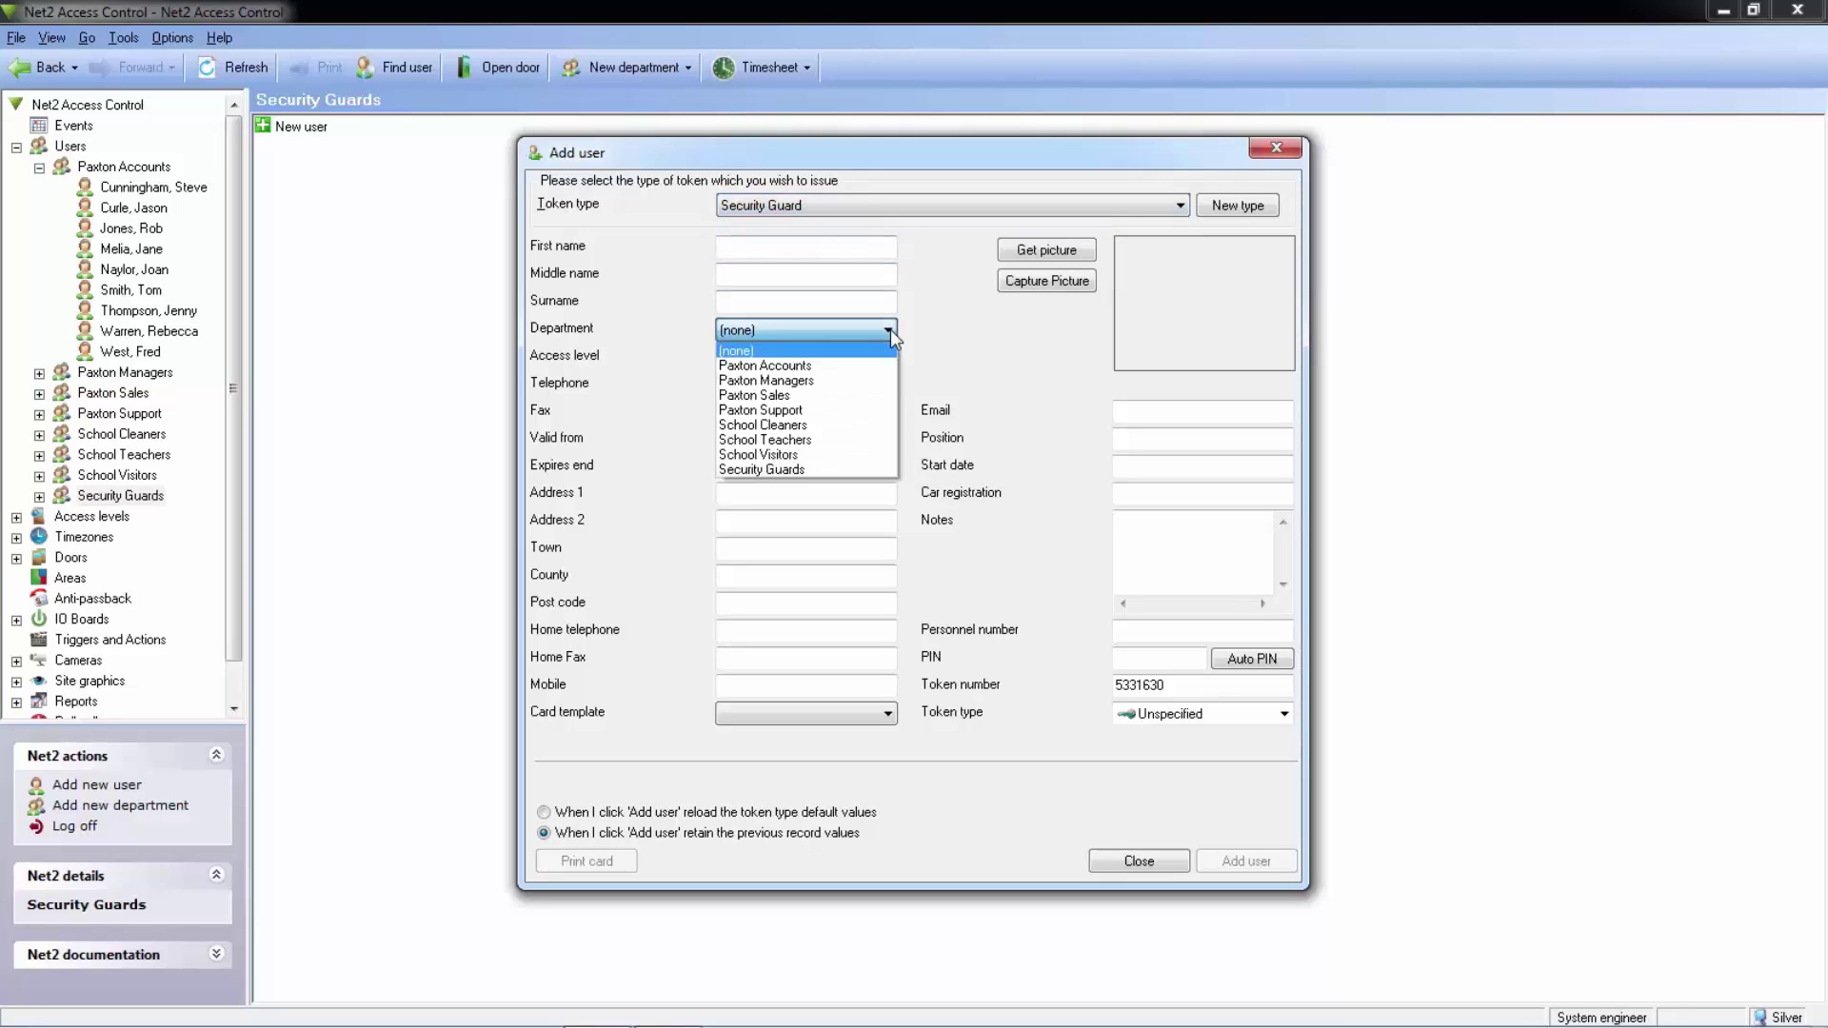
pyautogui.click(792, 479)
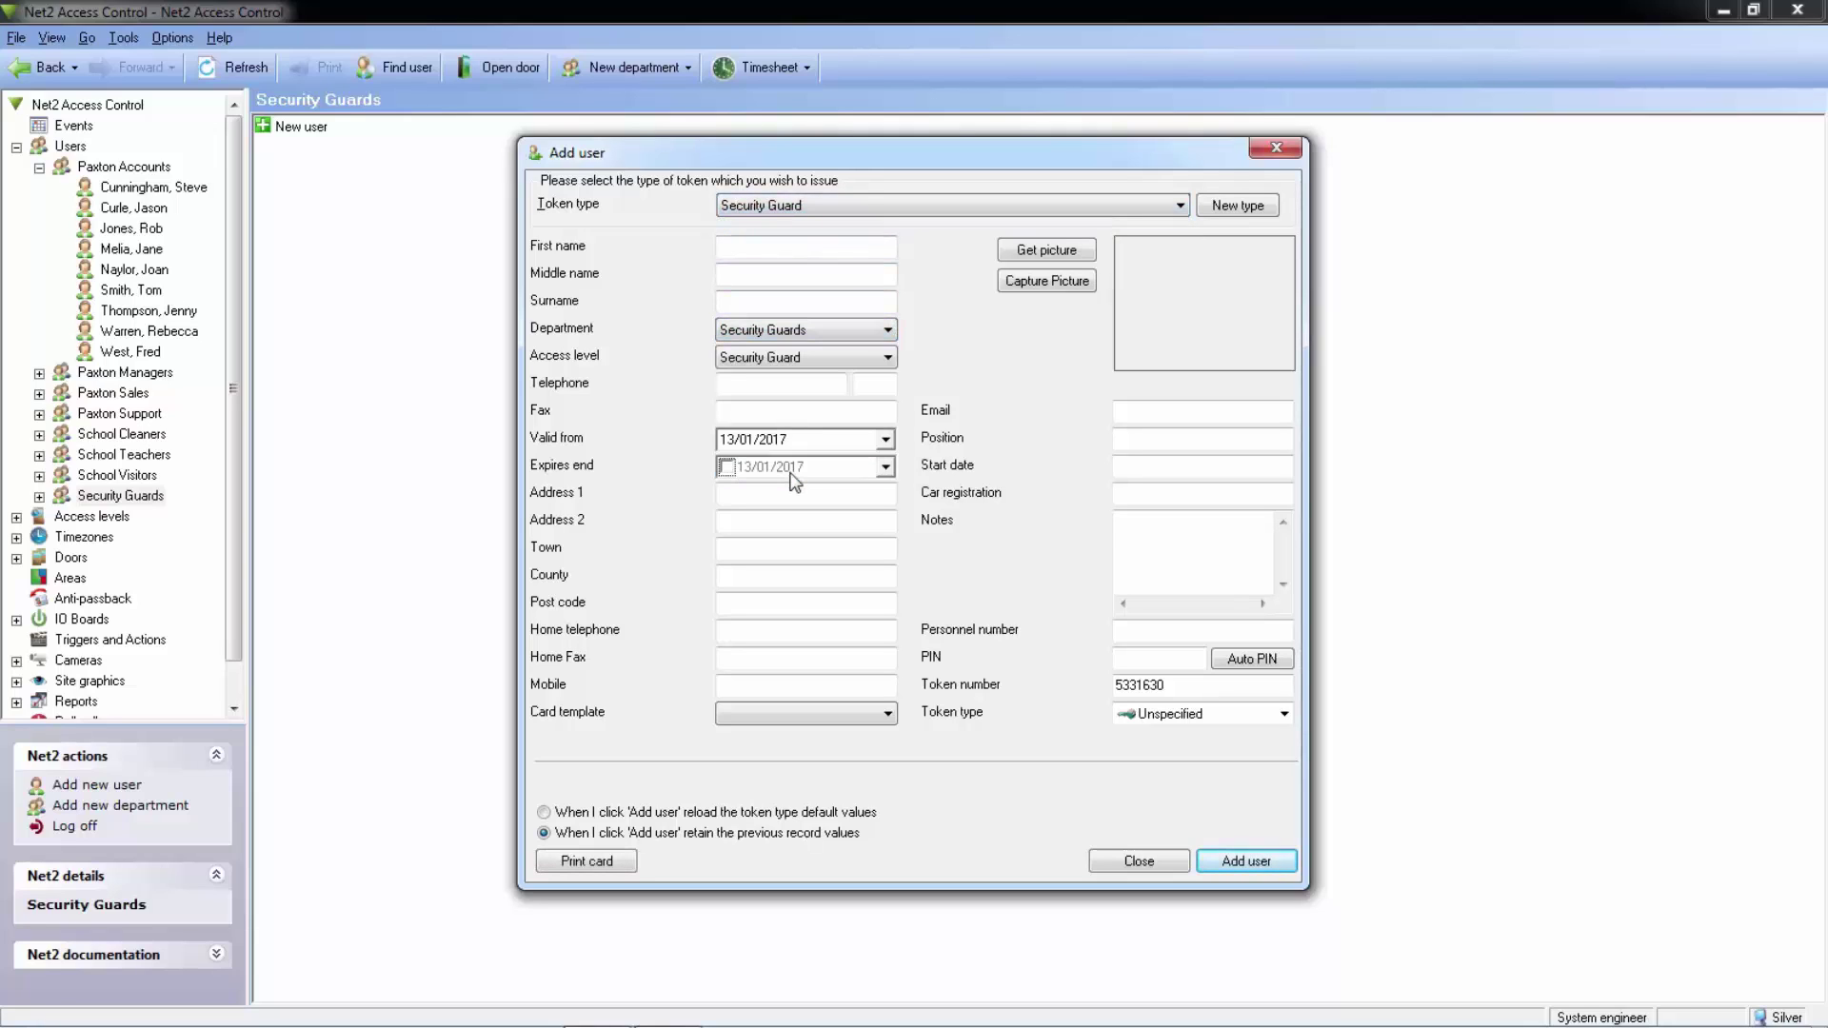
pyautogui.click(806, 246)
pyautogui.write('Secur')
pyautogui.write('ity')
pyautogui.press('Tab')
pyautogui.press('Tab')
pyautogui.write('Guard')
# Step: Set the user's expiry to 28/02/2017, auto-generate a PIN, and add the user
pyautogui.click(728, 467)
pyautogui.click(886, 468)
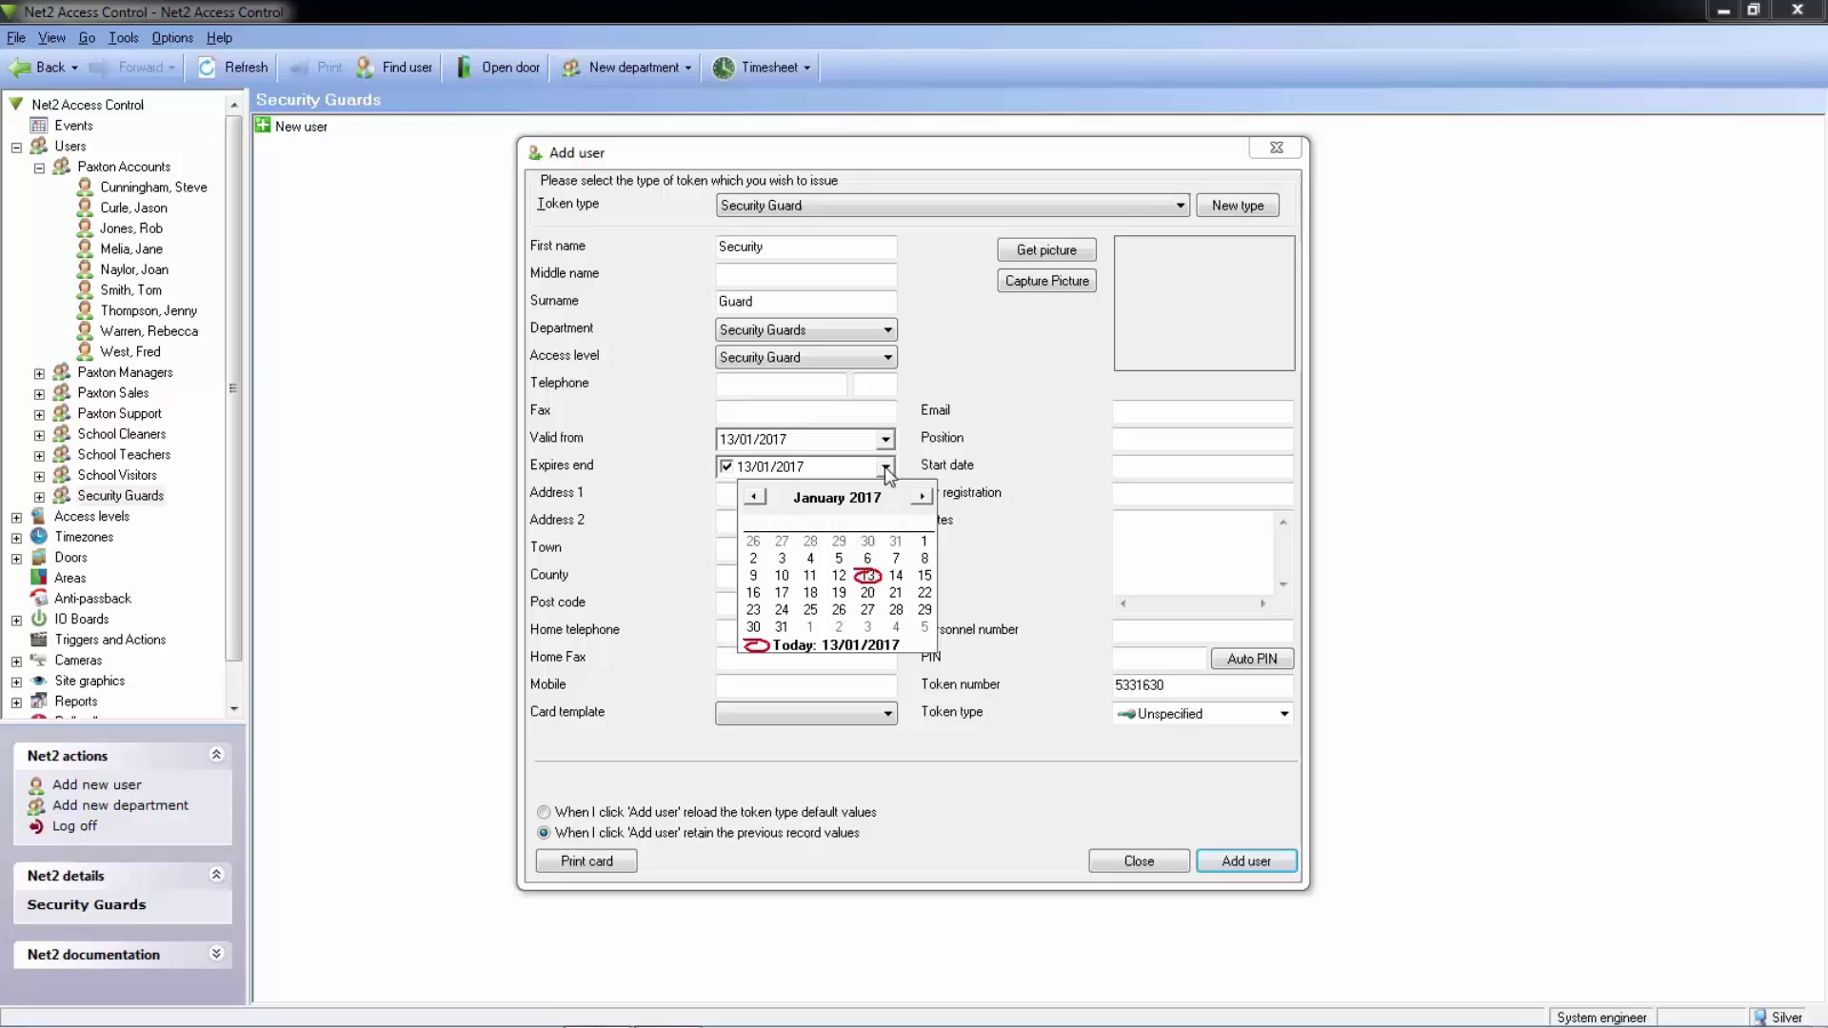
pyautogui.click(920, 495)
pyautogui.click(787, 611)
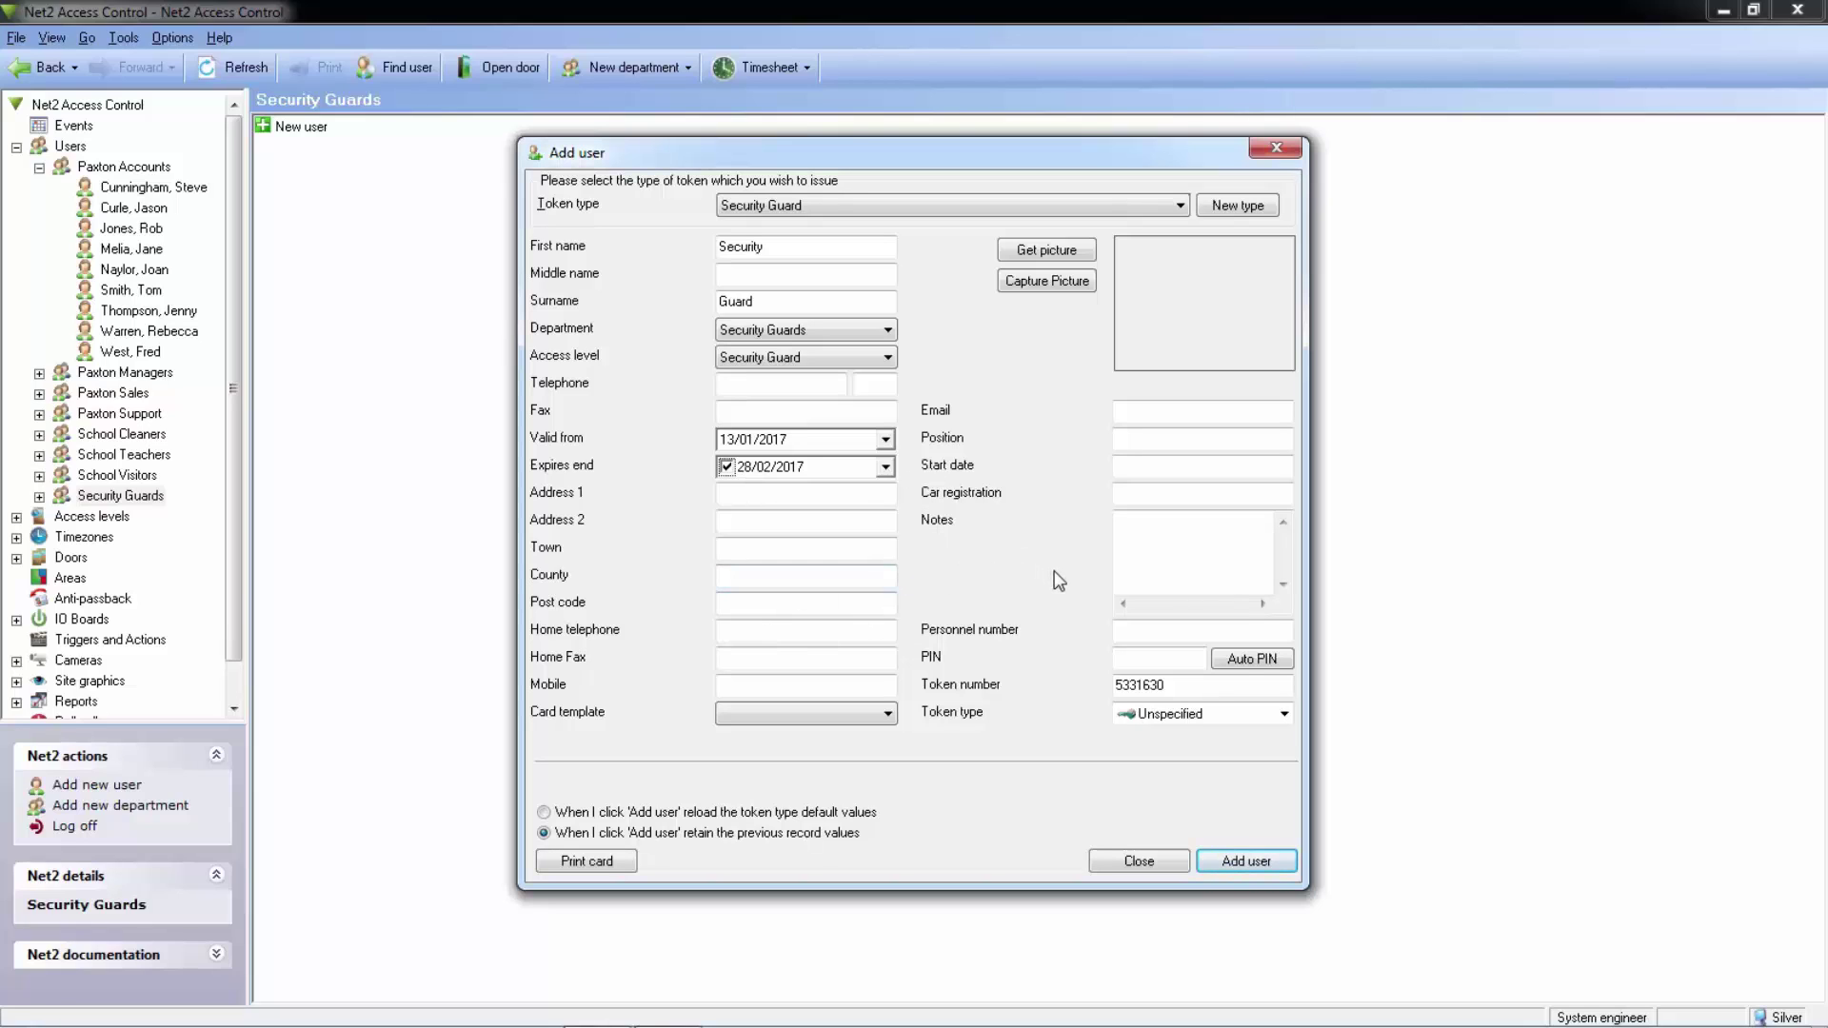
pyautogui.click(1251, 658)
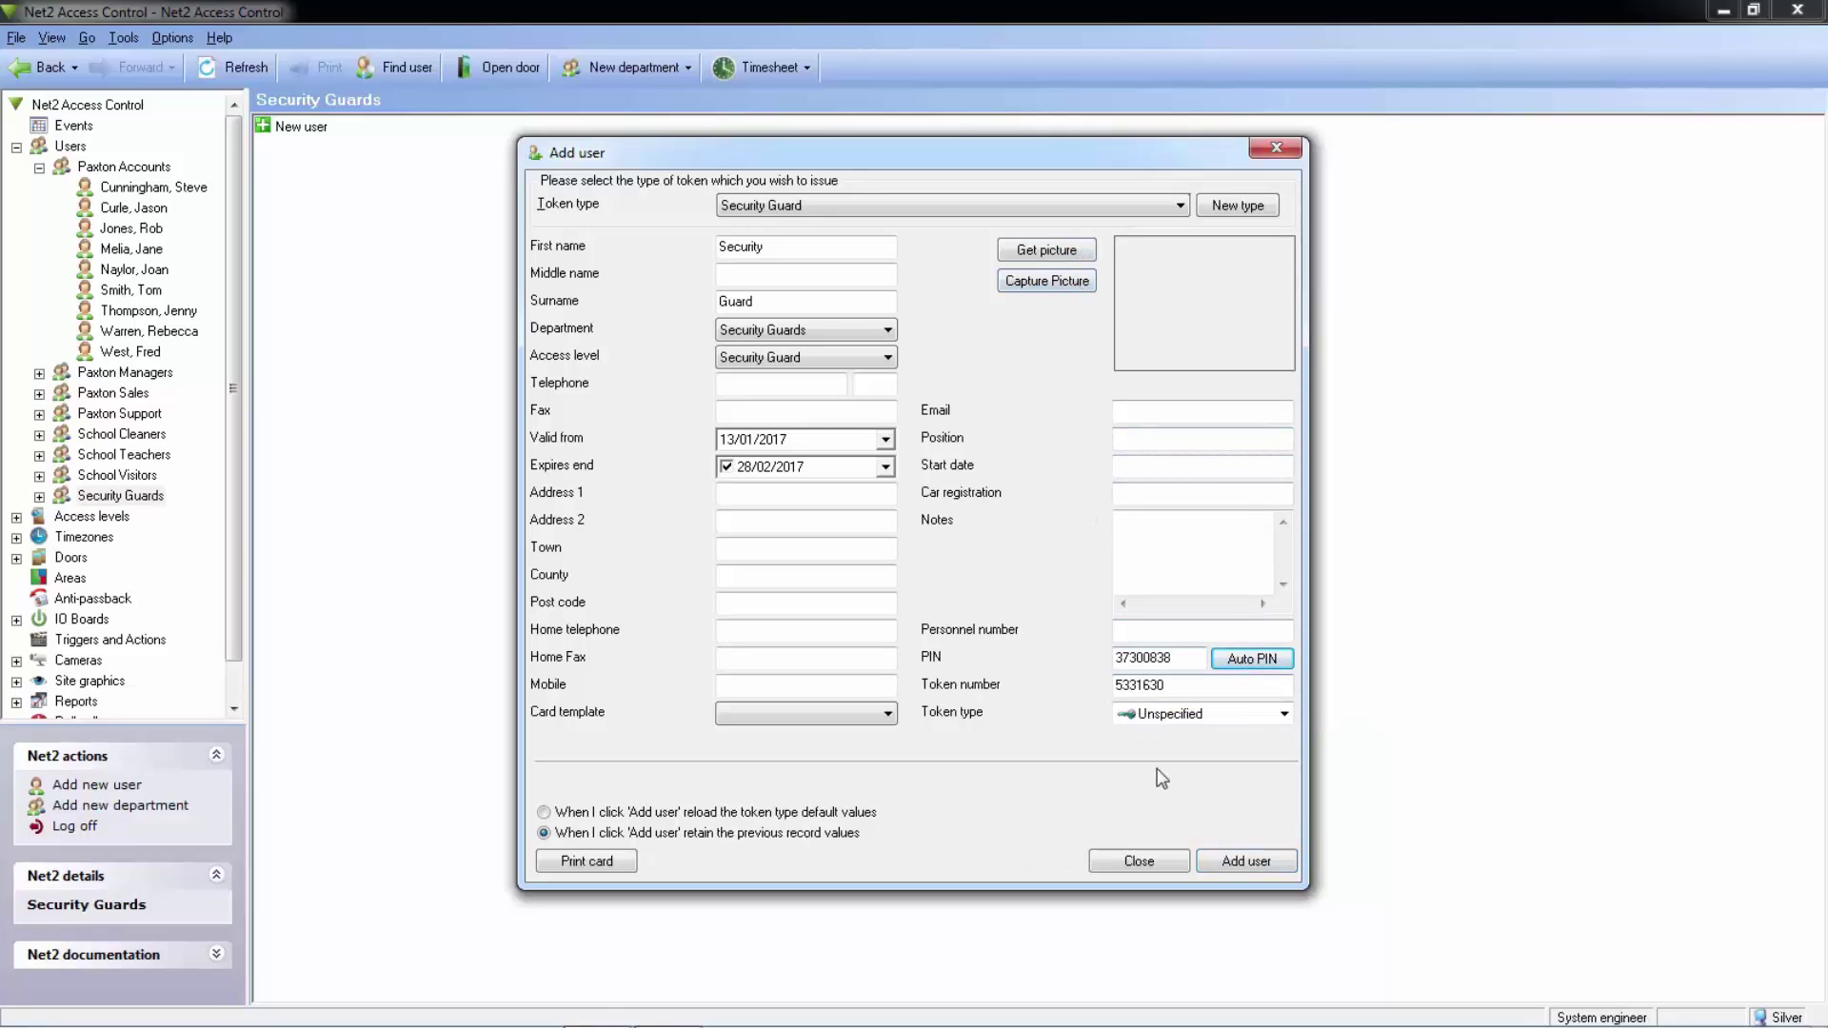
pyautogui.click(1233, 862)
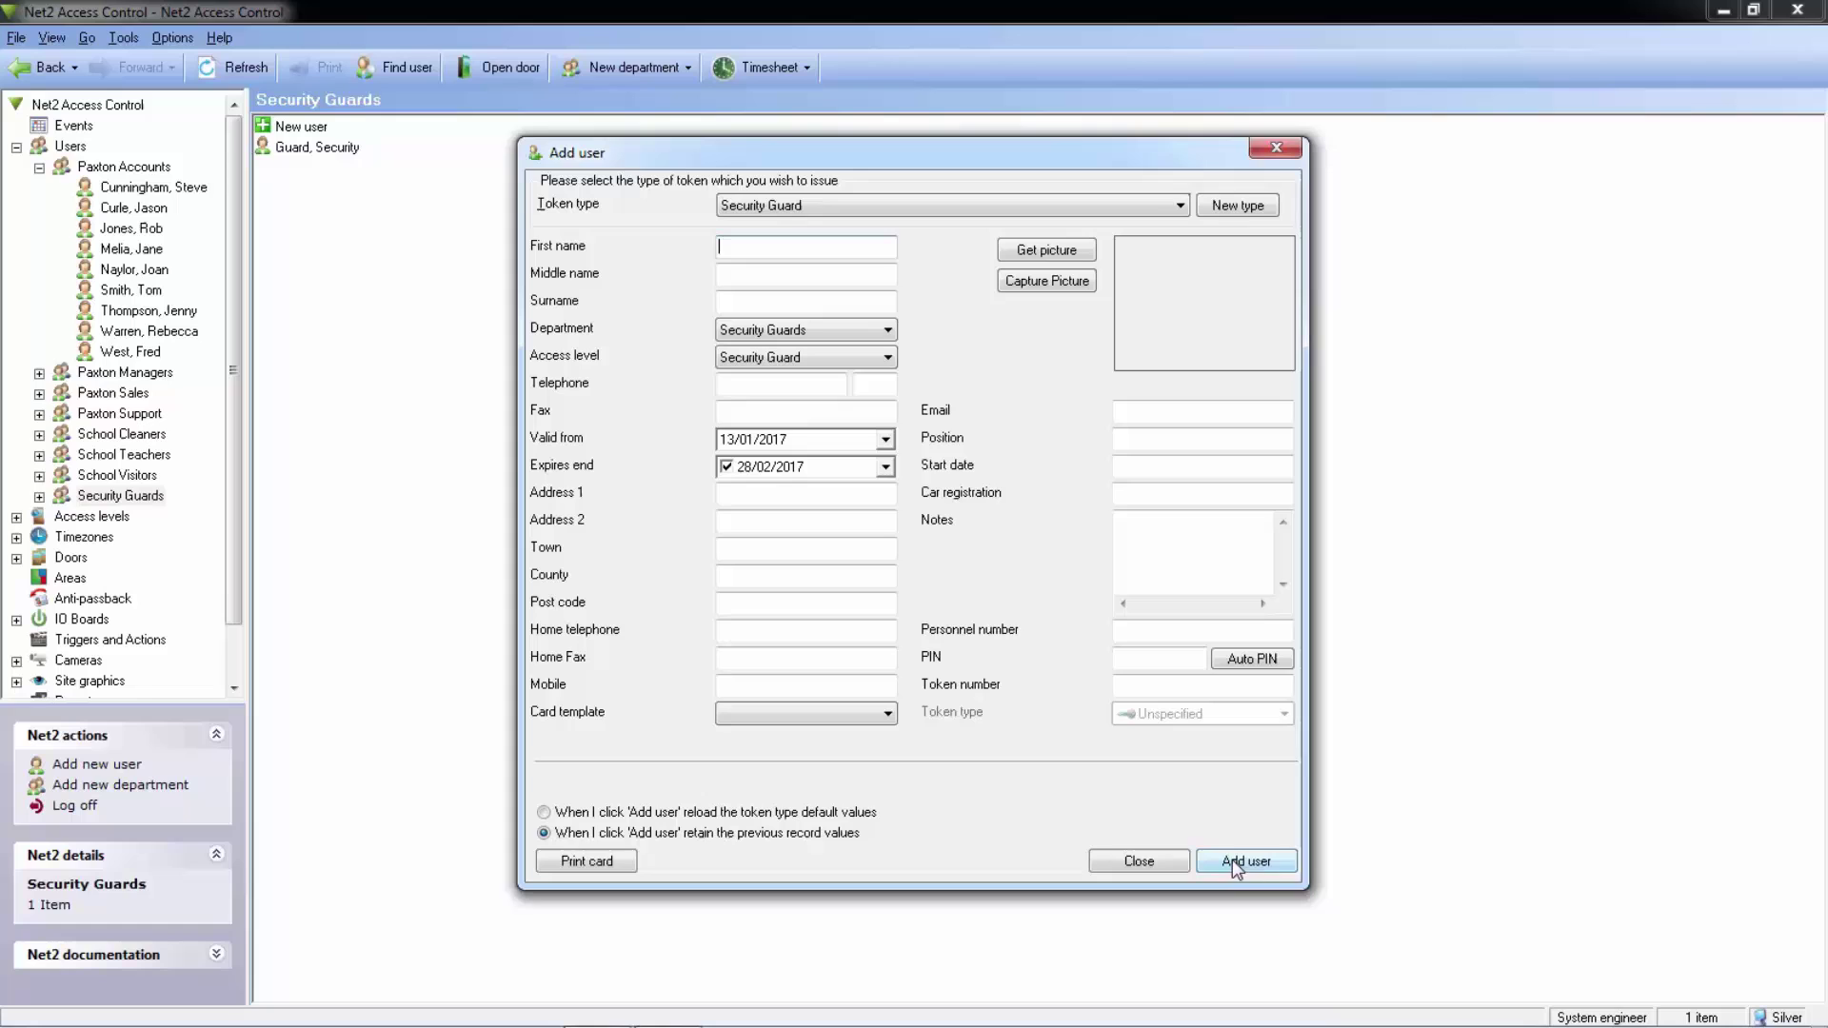
pyautogui.click(1277, 146)
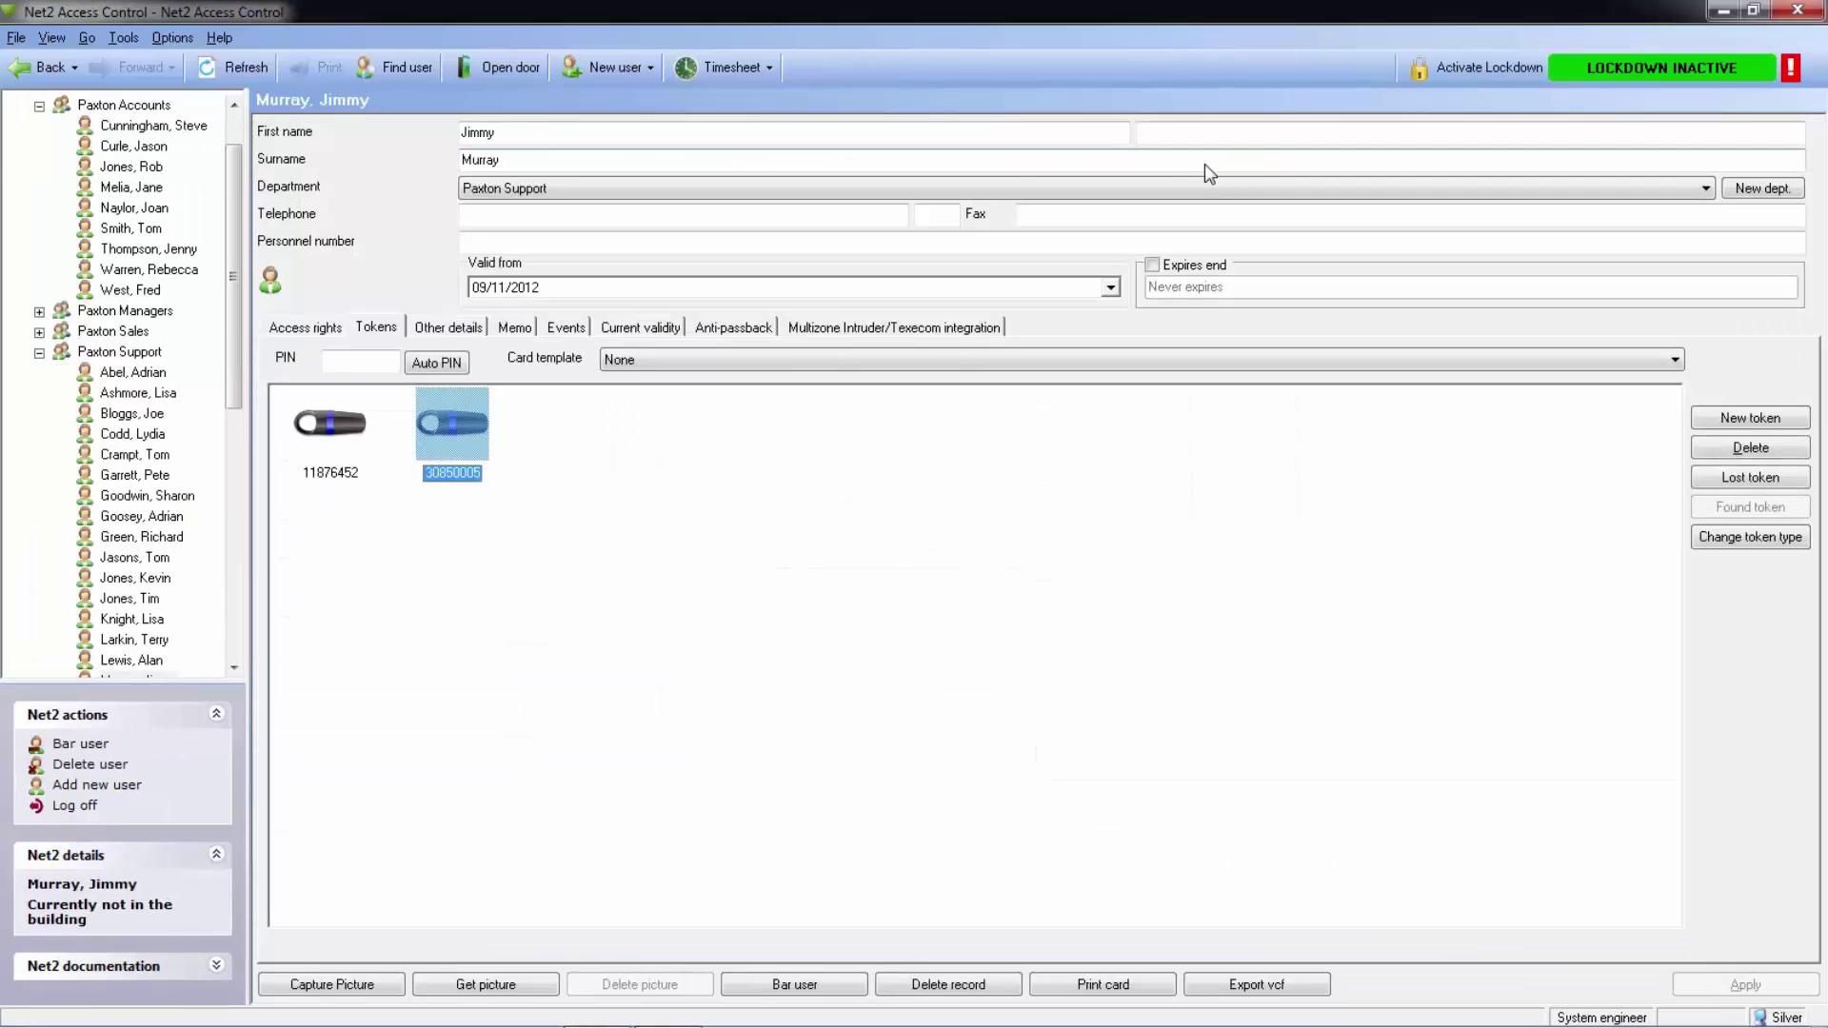
pyautogui.click(1153, 267)
pyautogui.click(1786, 287)
pyautogui.click(1355, 330)
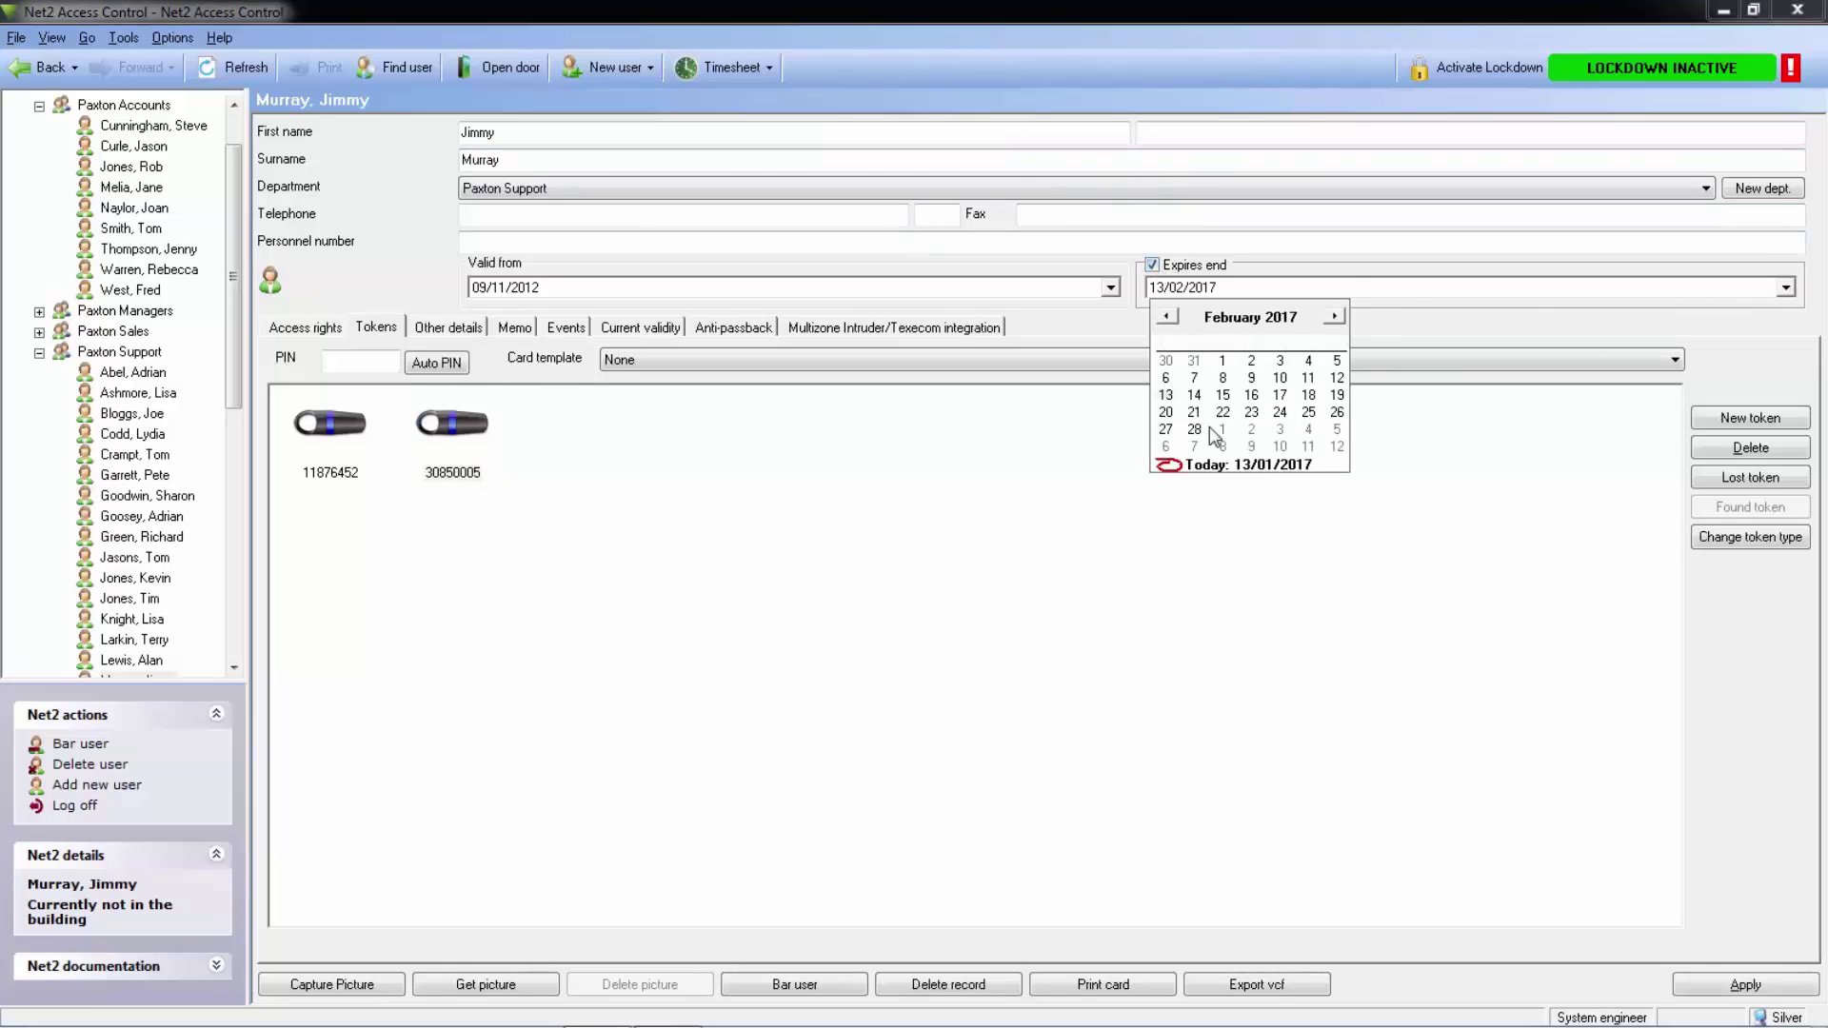
pyautogui.click(1212, 438)
pyautogui.click(451, 429)
pyautogui.click(329, 428)
pyautogui.click(1750, 478)
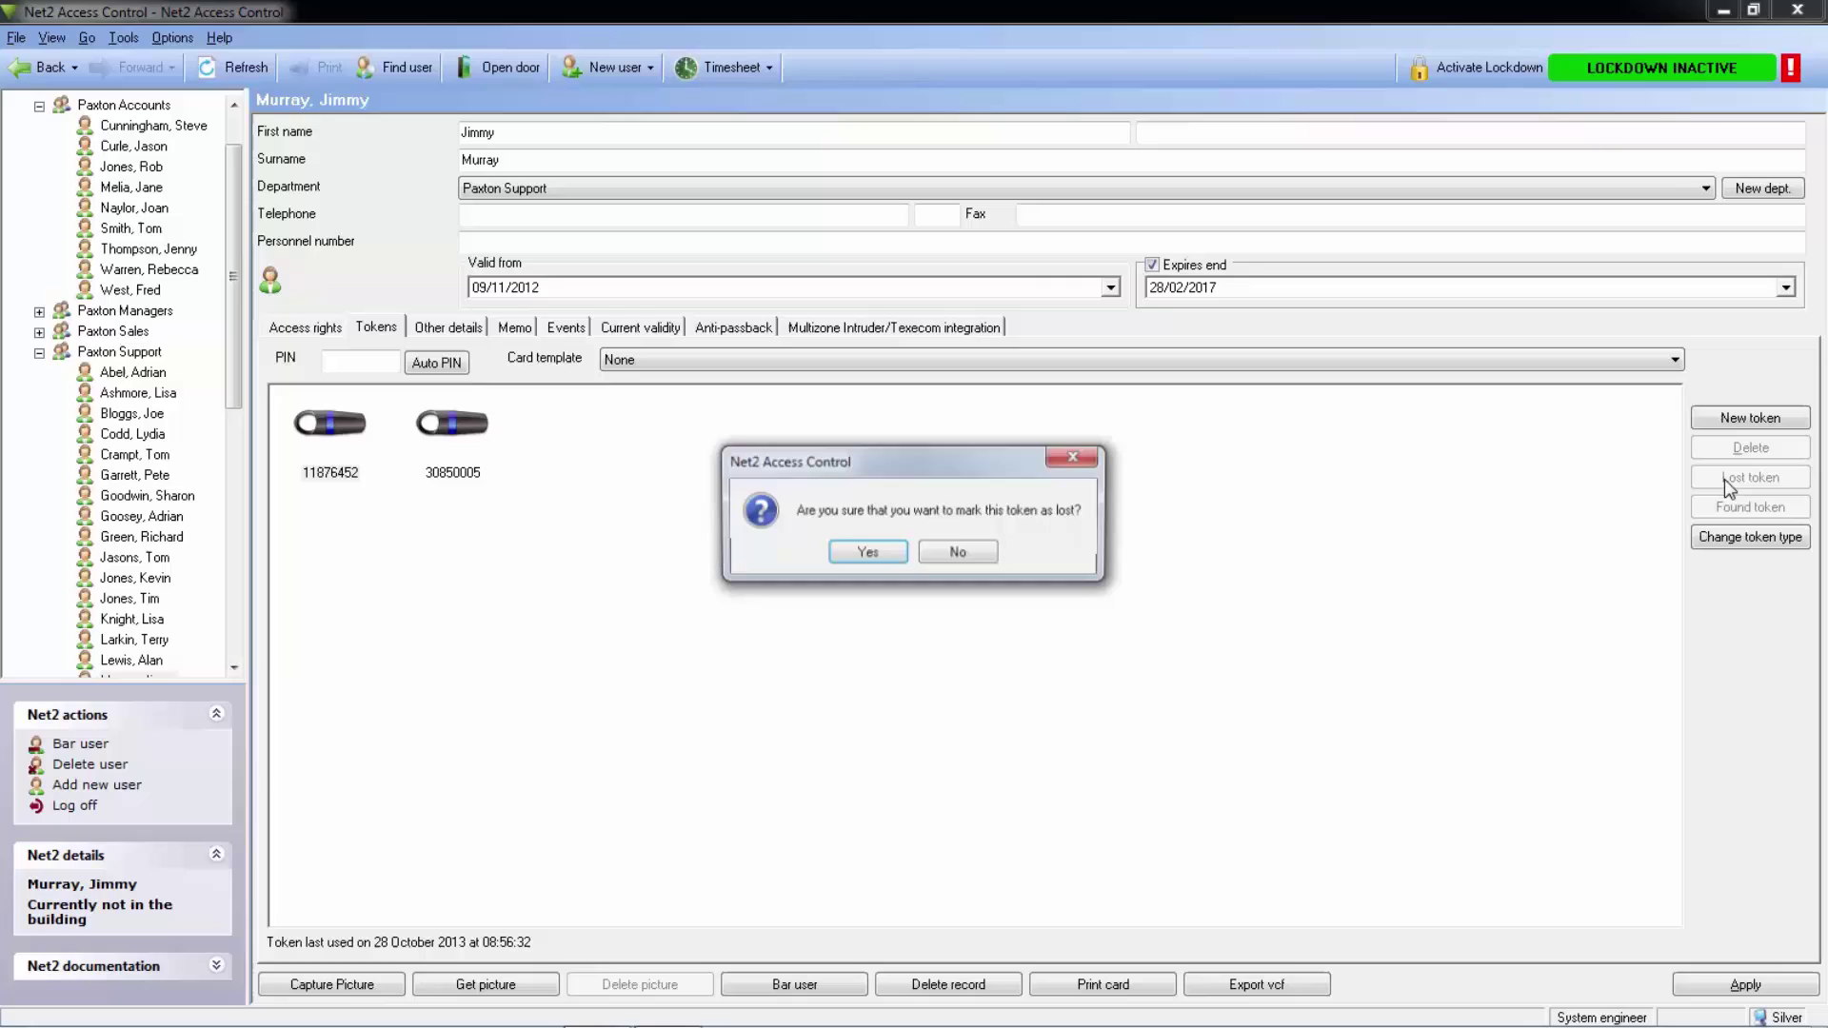
pyautogui.click(867, 553)
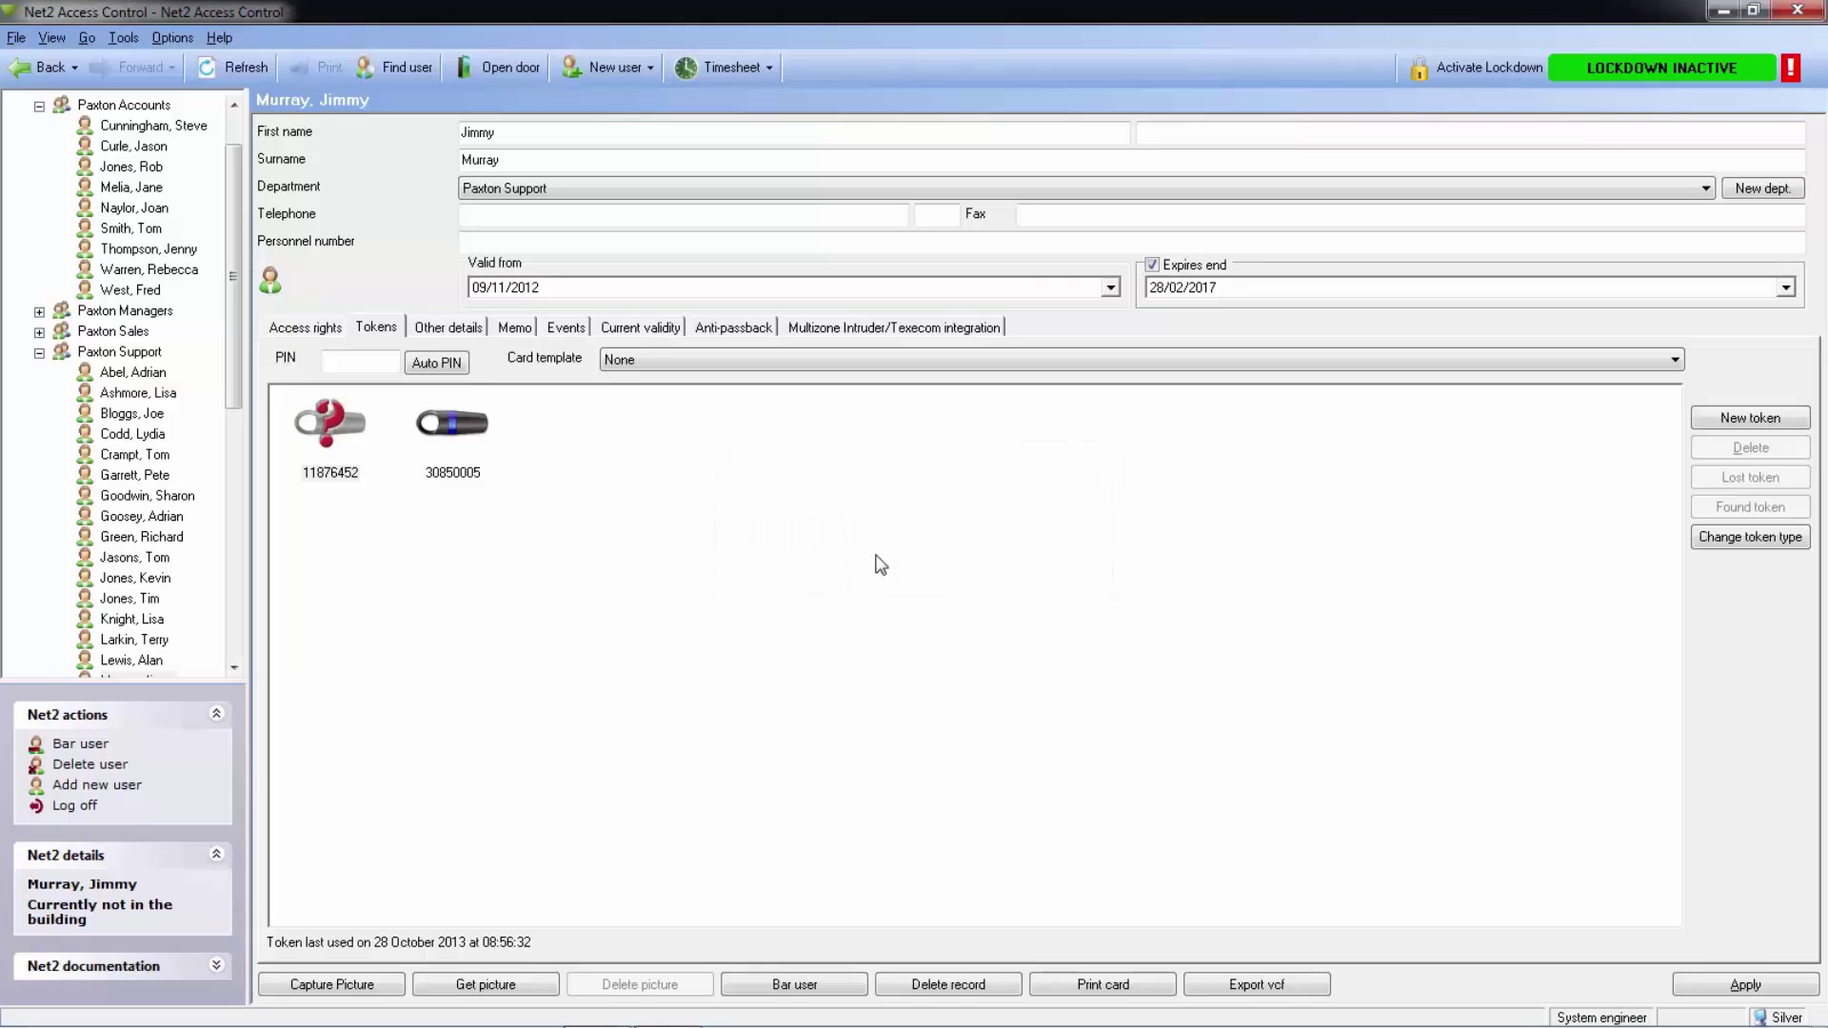
pyautogui.click(821, 982)
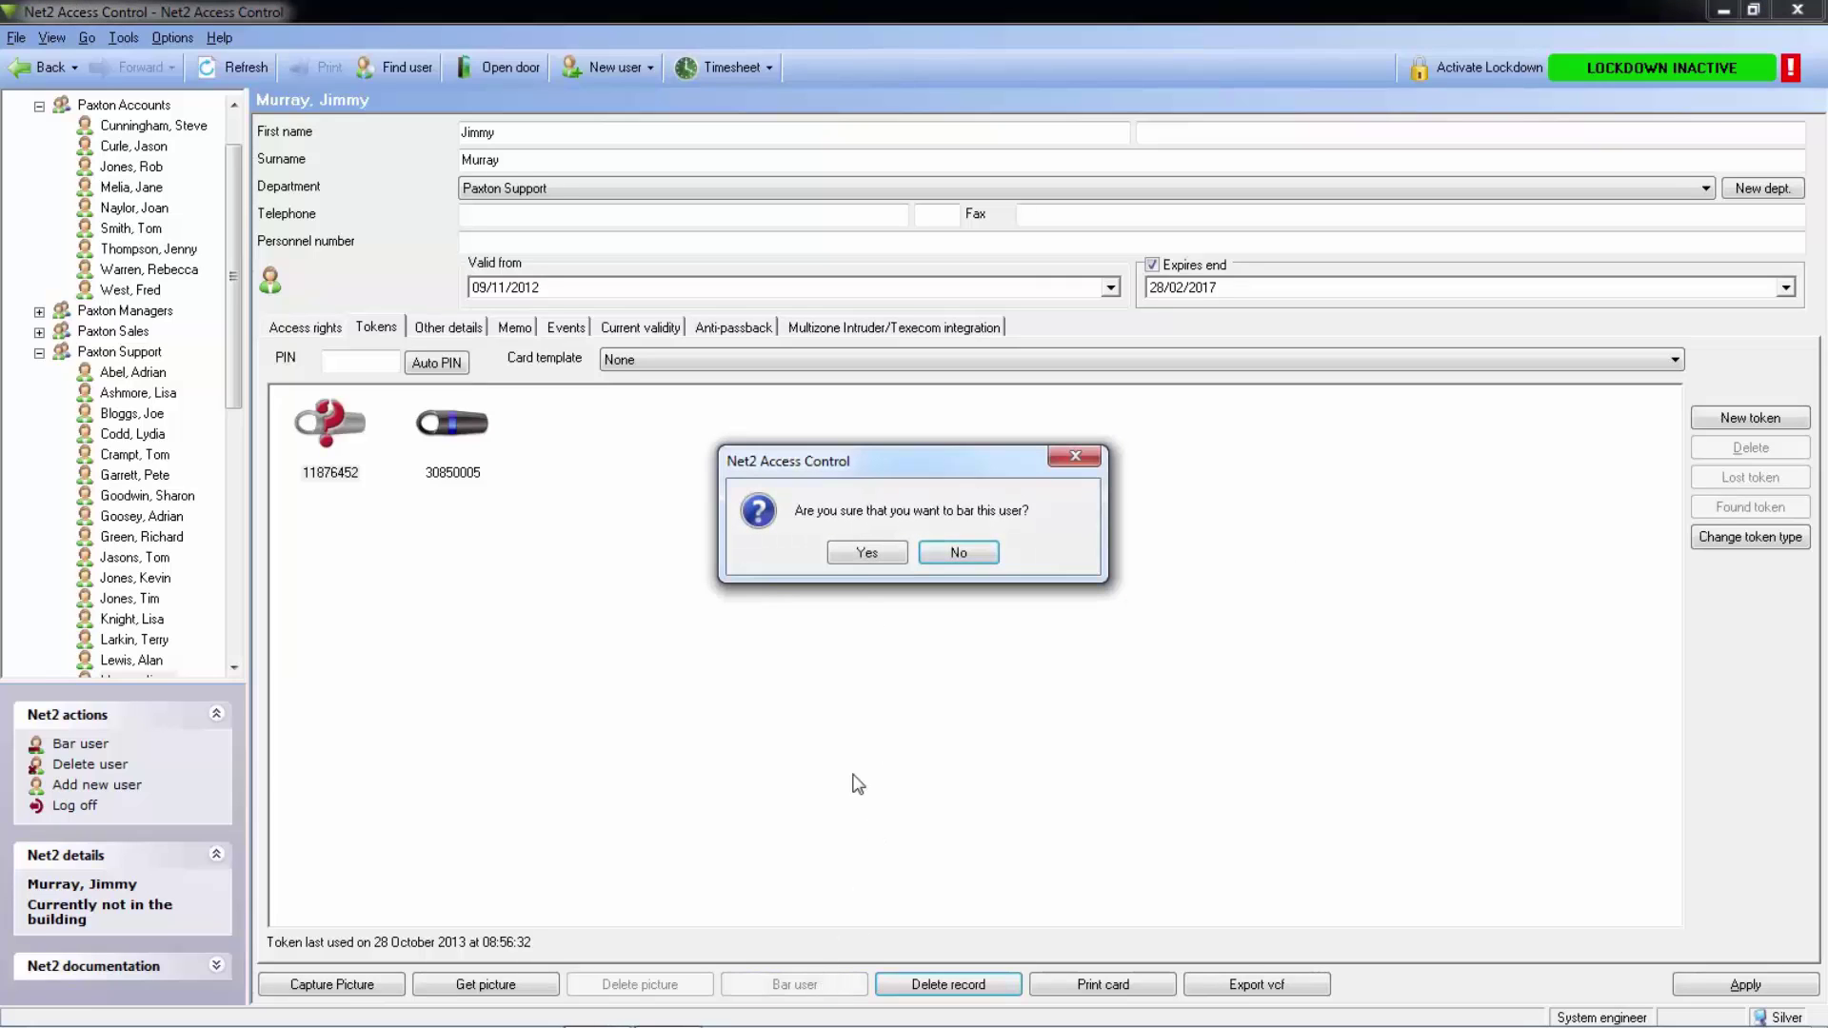
pyautogui.click(956, 550)
pyautogui.click(304, 328)
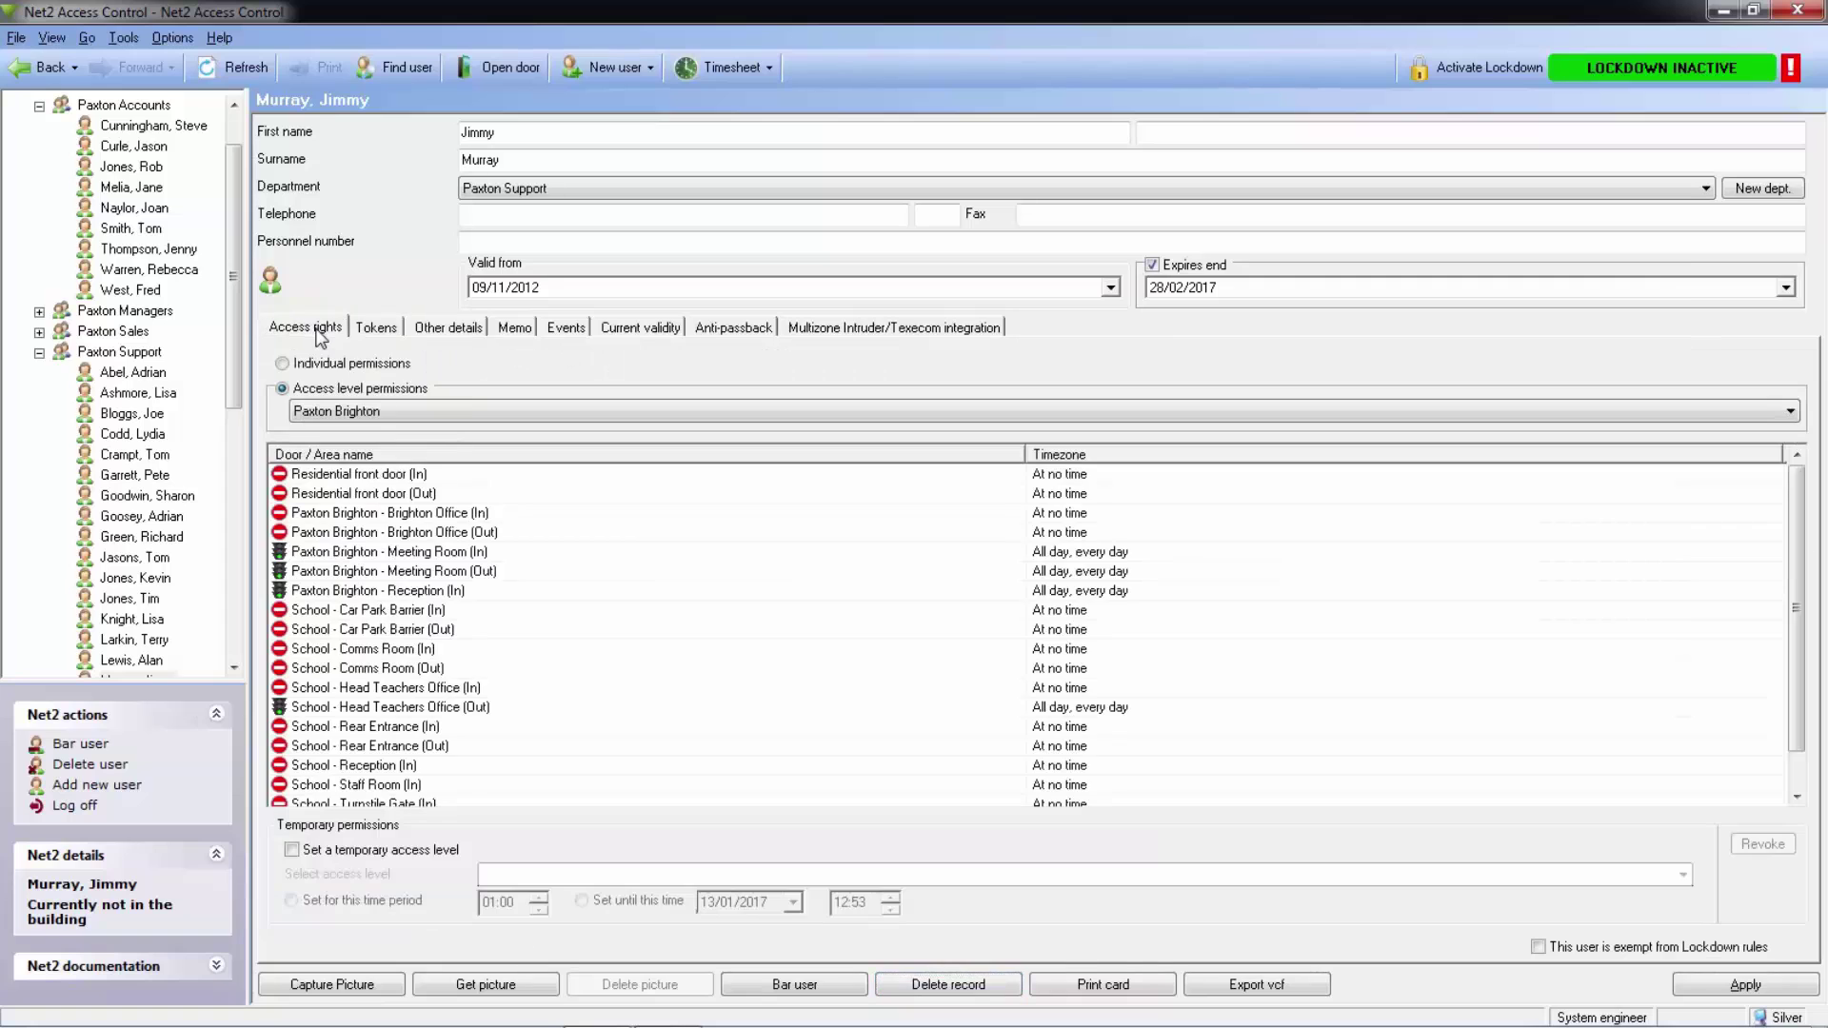
pyautogui.click(292, 850)
pyautogui.click(876, 557)
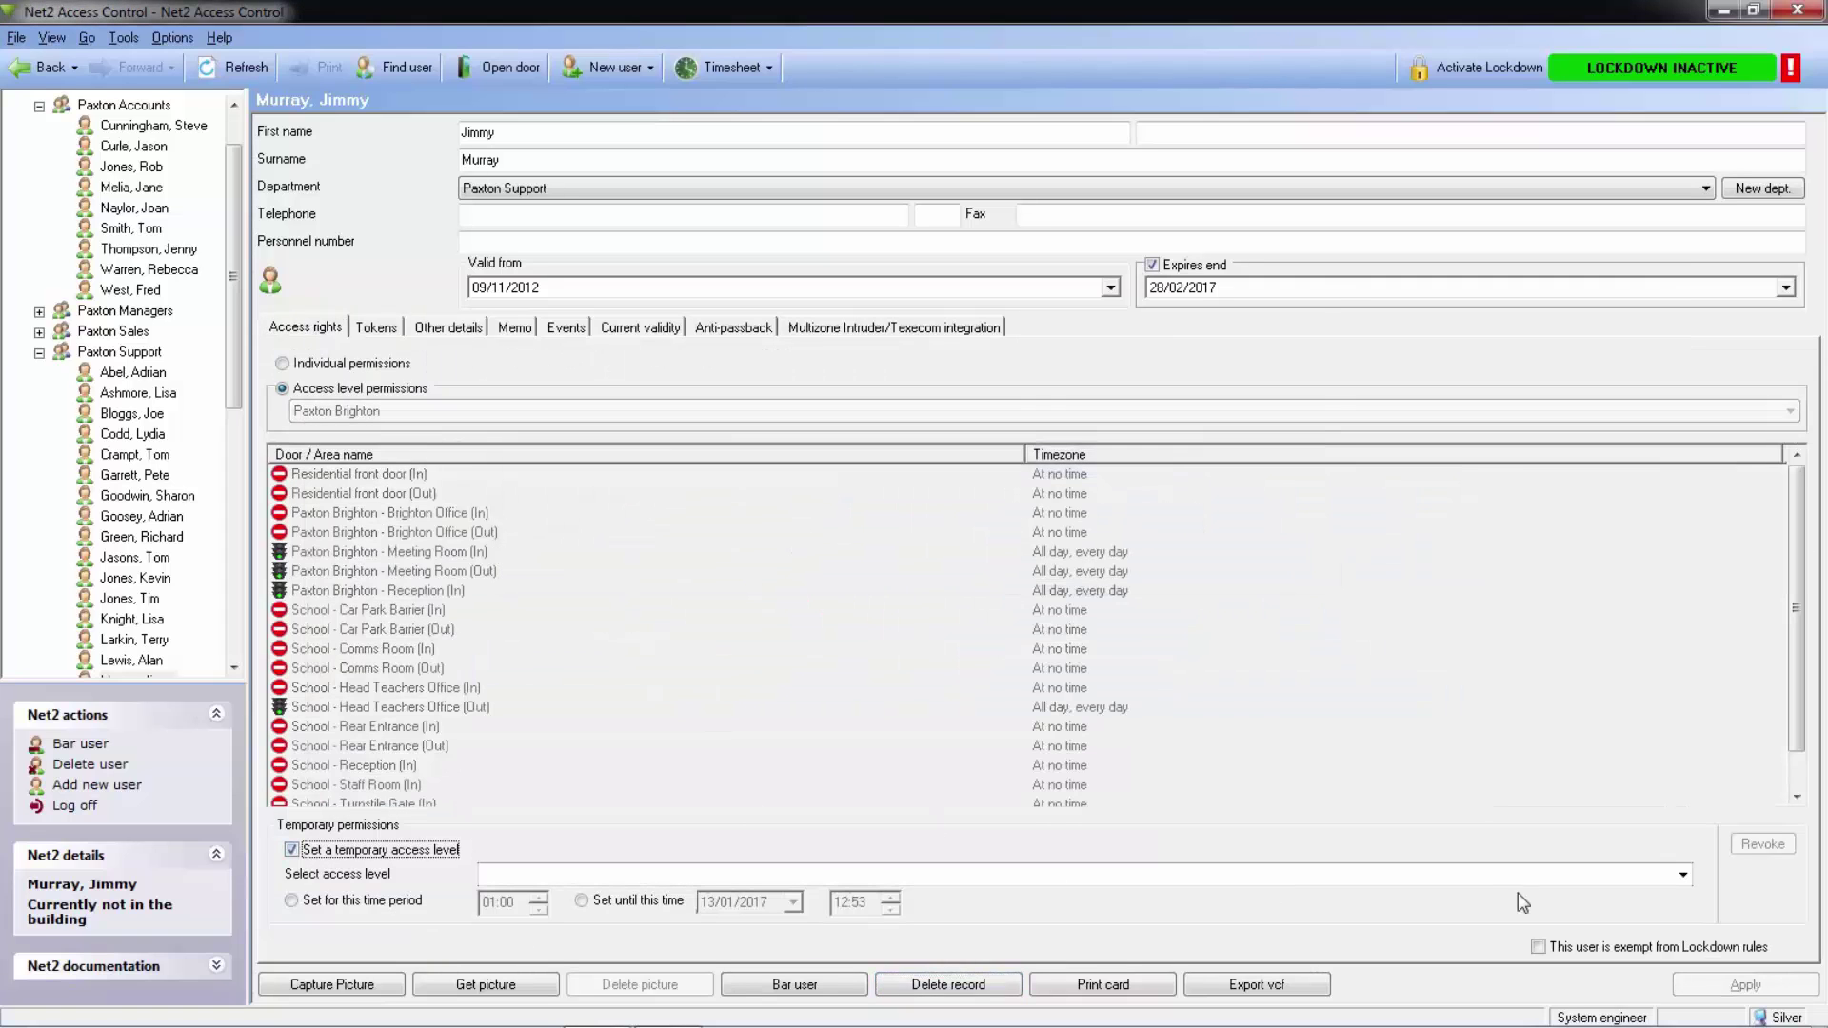
pyautogui.click(1685, 874)
pyautogui.click(528, 853)
pyautogui.click(292, 901)
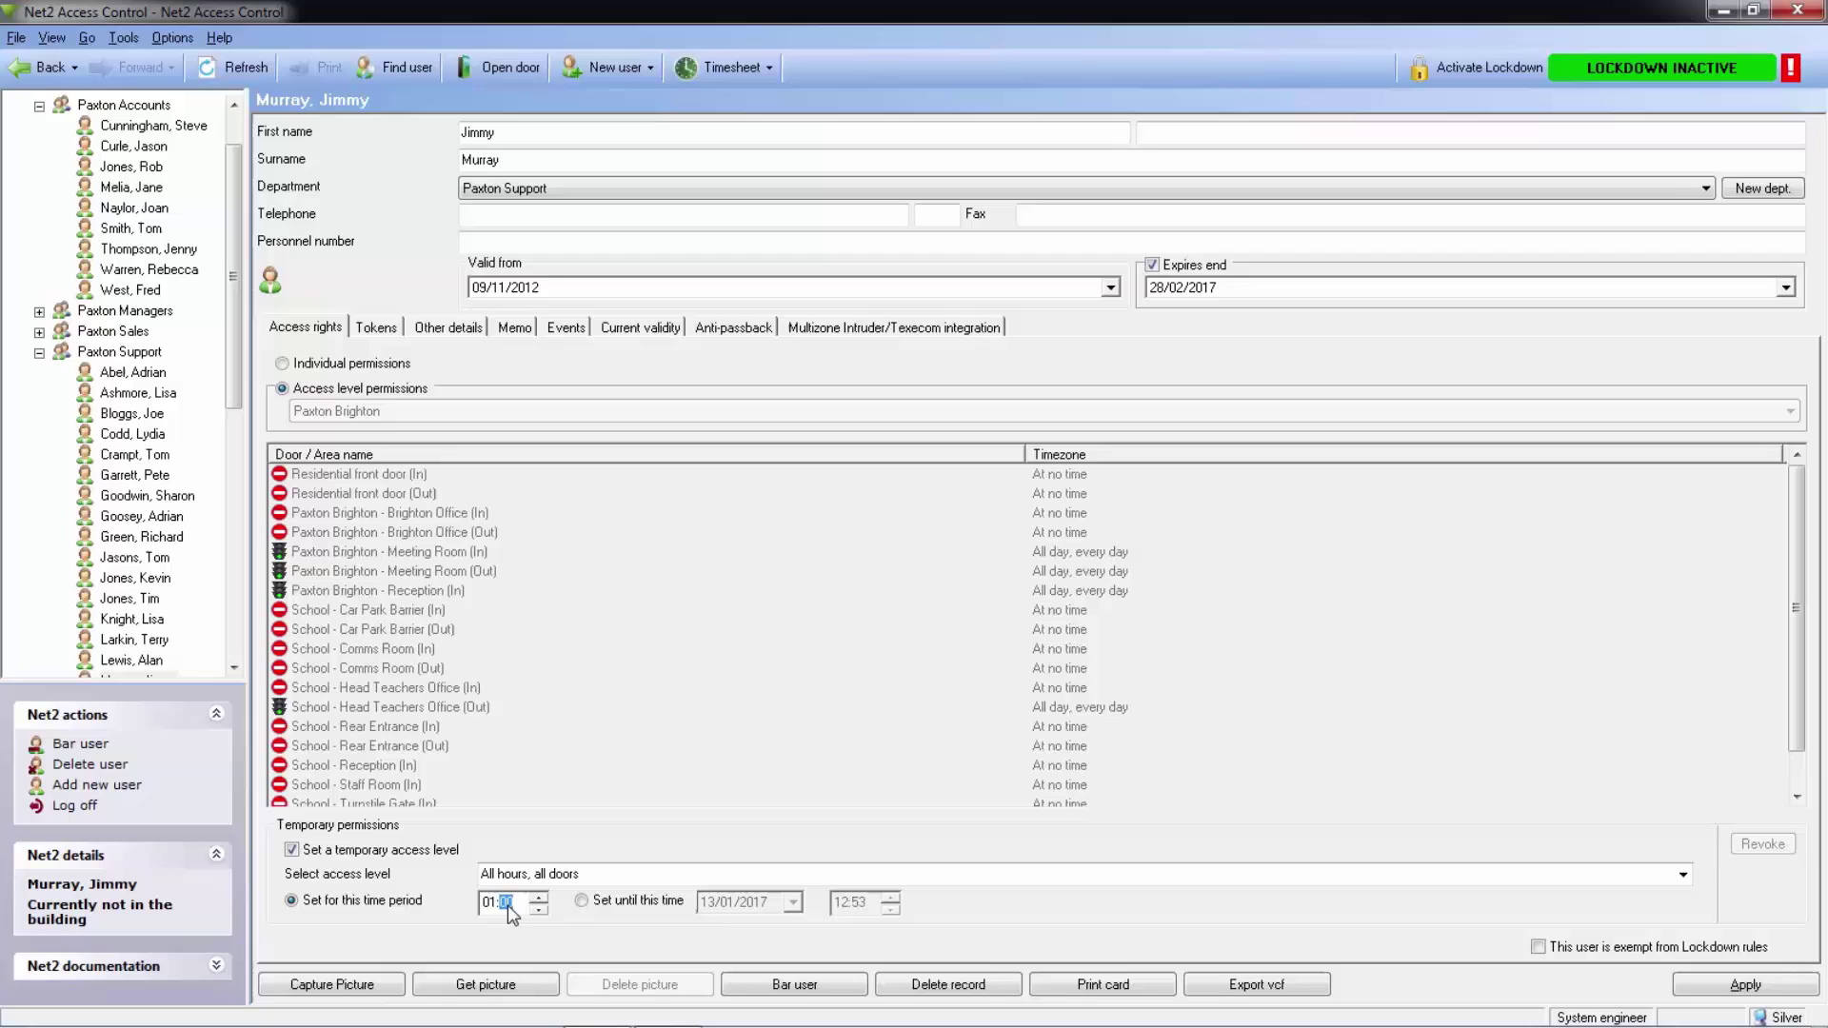
pyautogui.click(1745, 985)
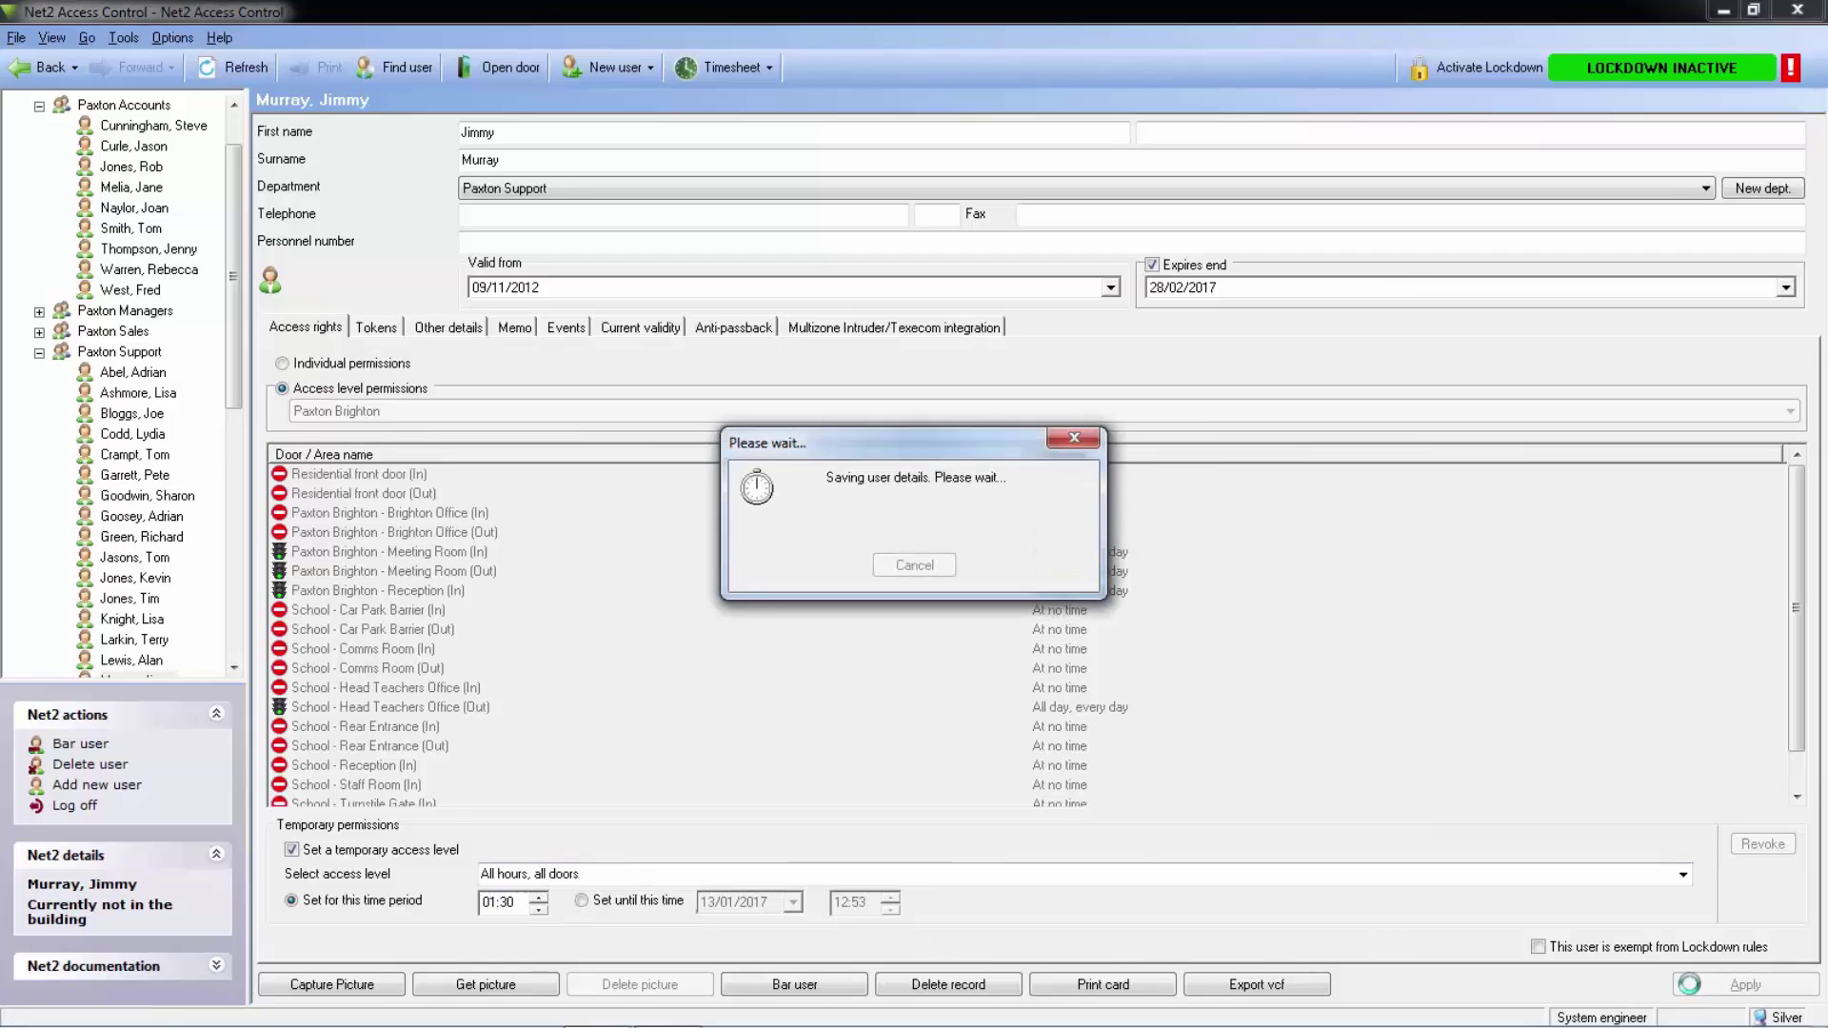
pyautogui.click(1753, 852)
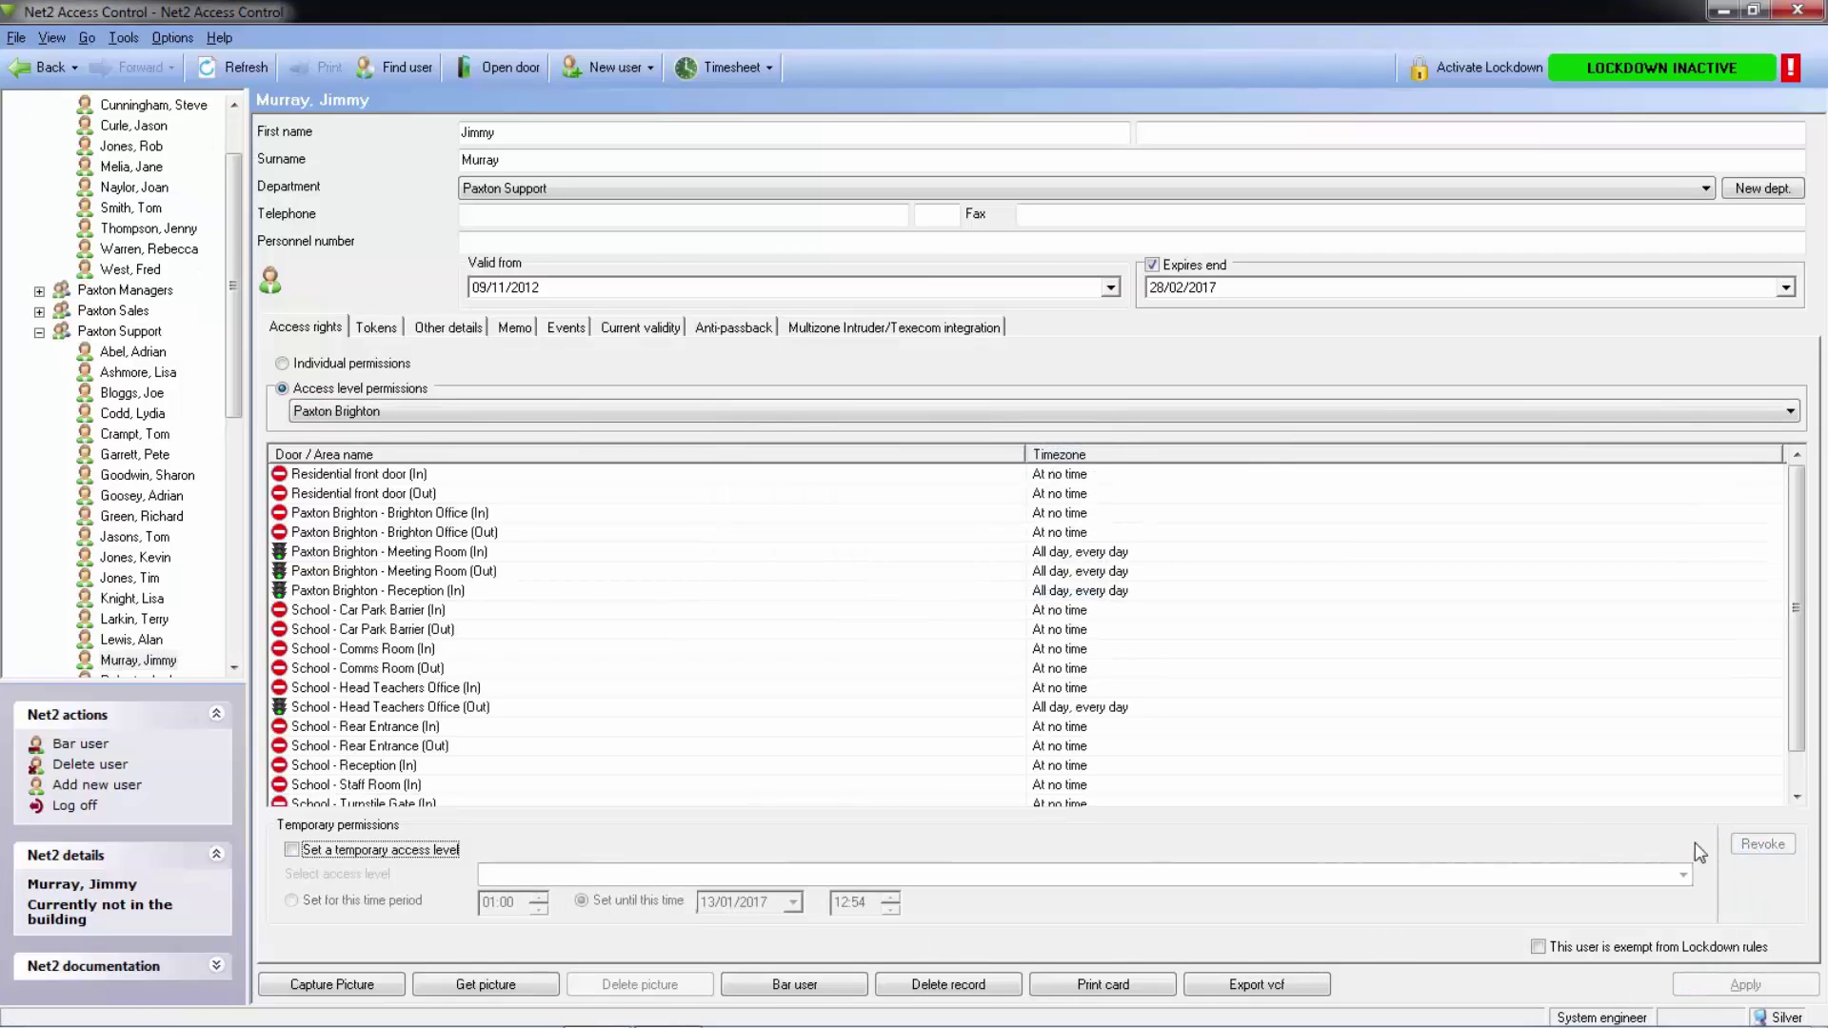
pyautogui.click(450, 327)
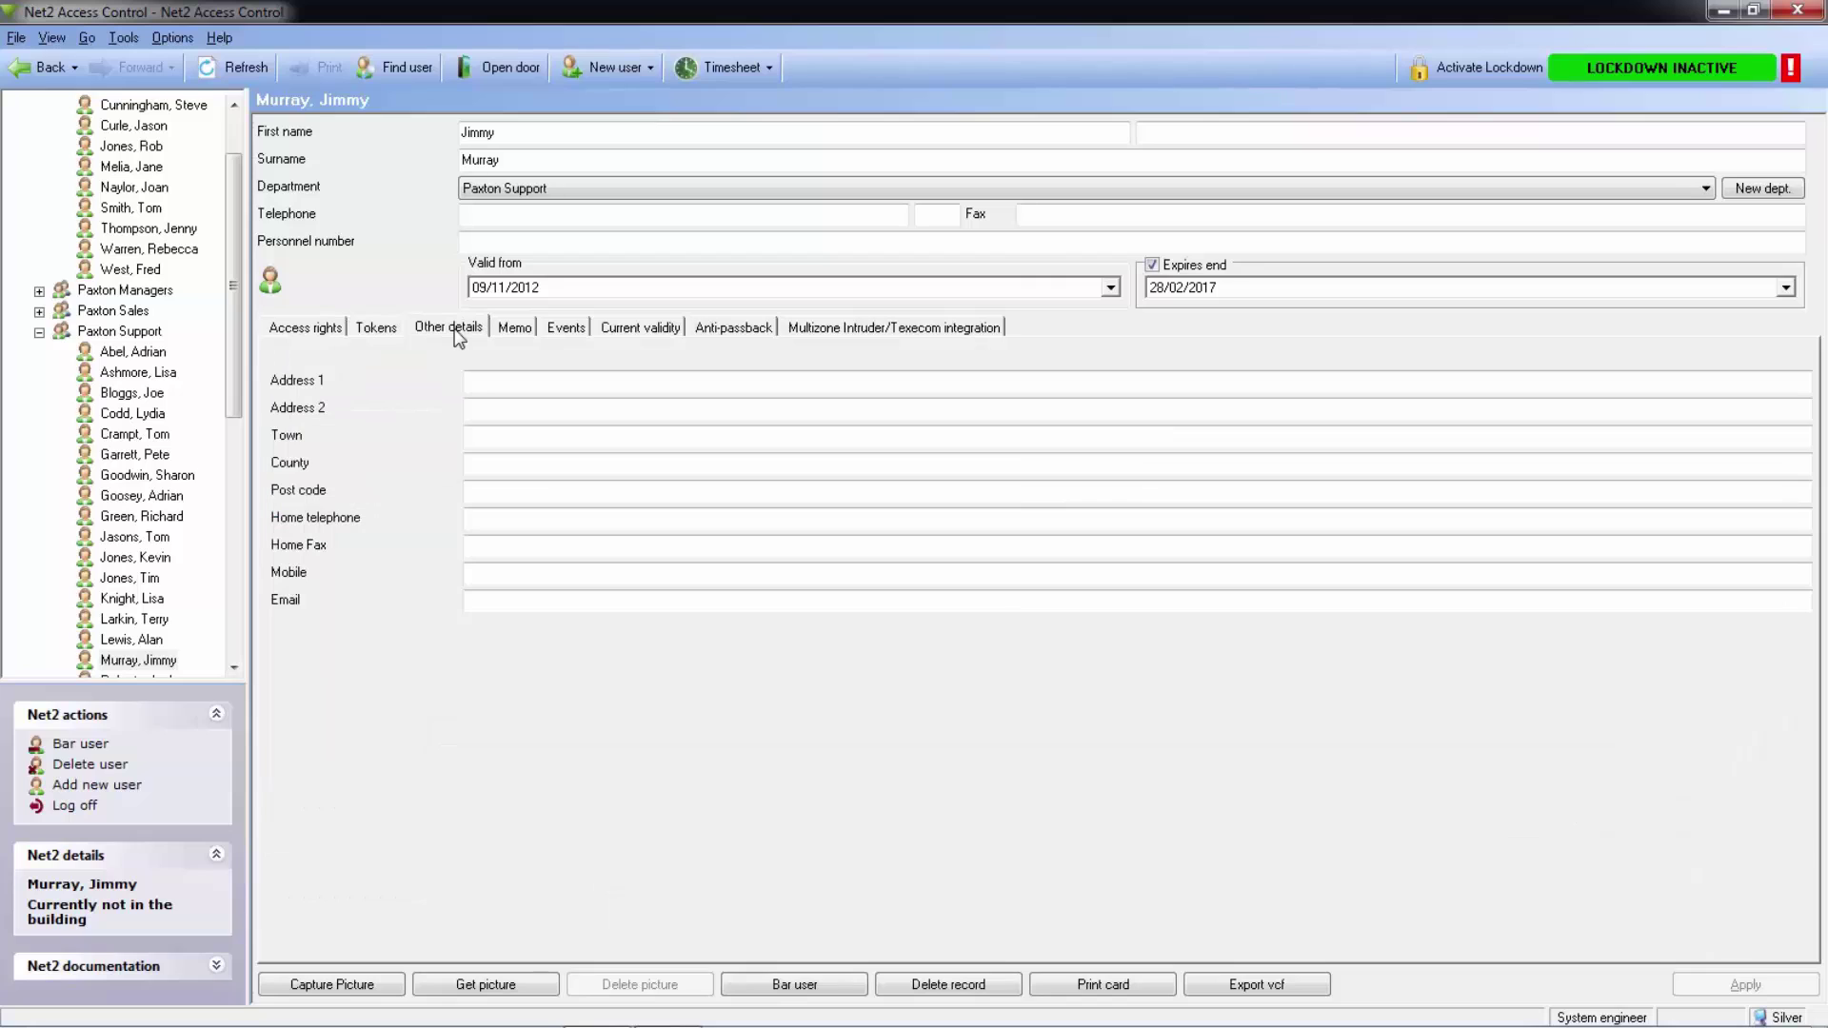
pyautogui.click(514, 327)
pyautogui.click(565, 327)
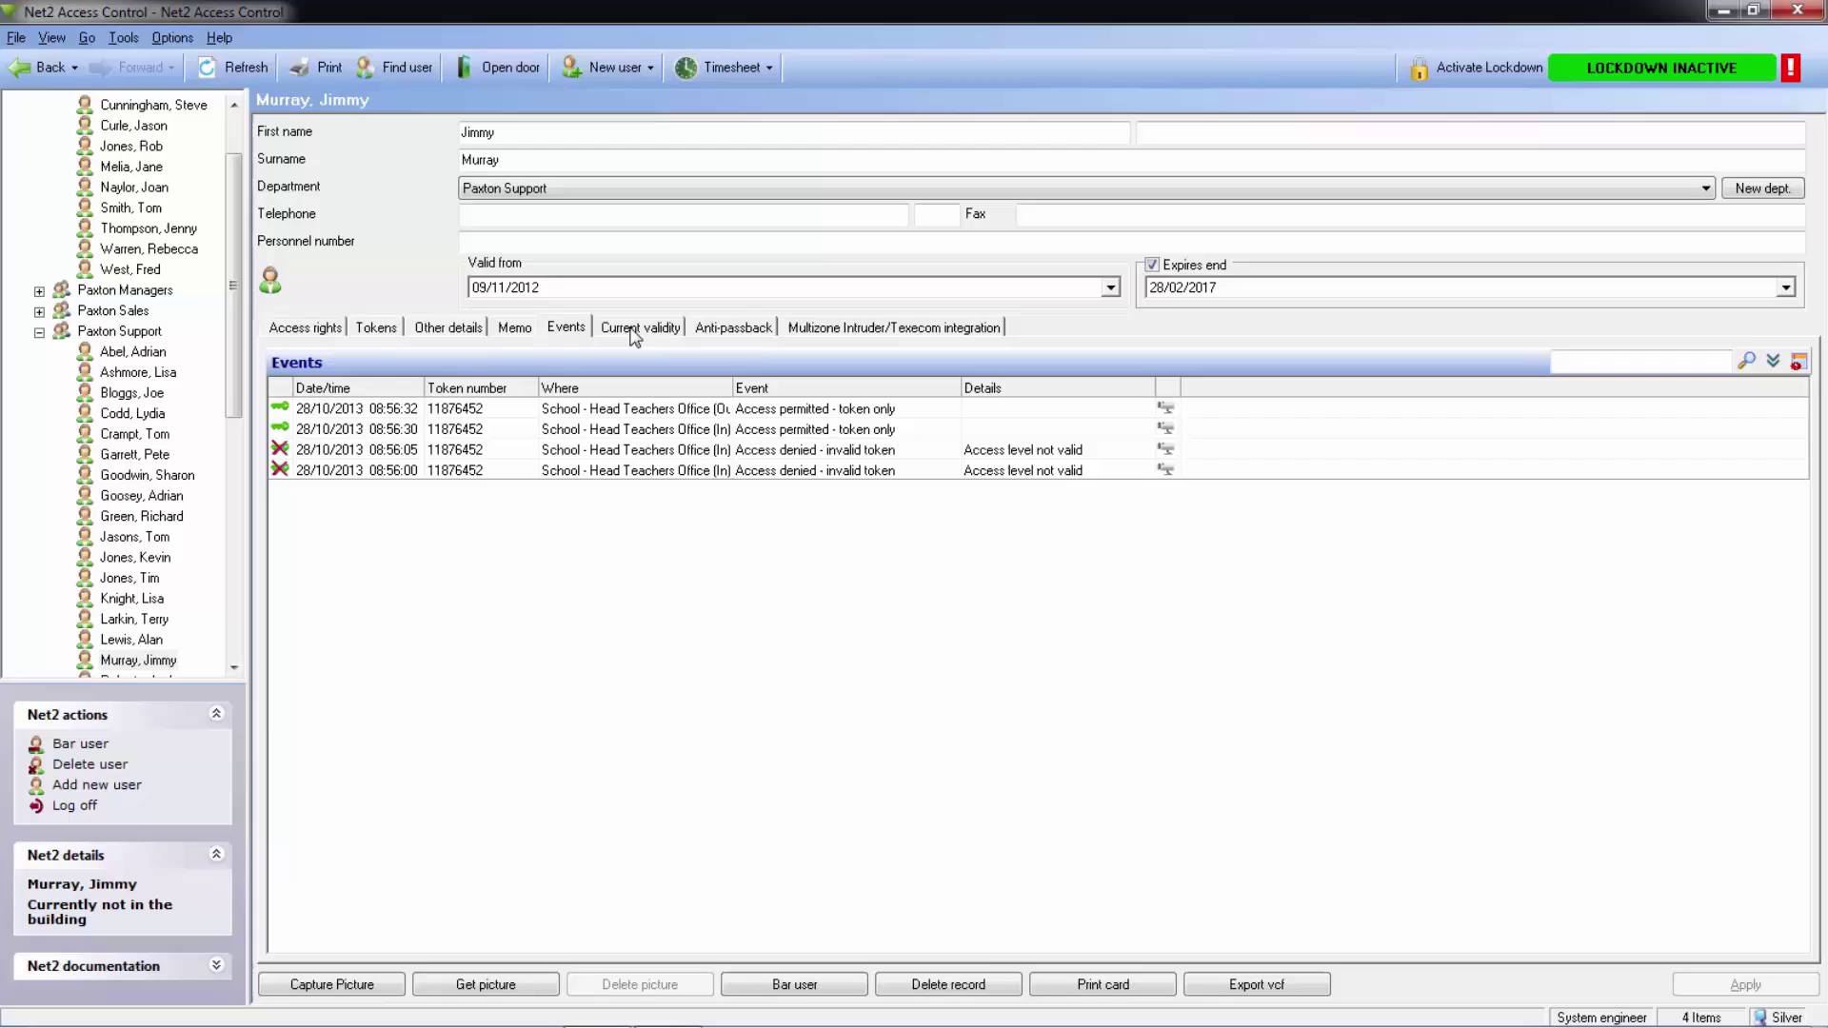
pyautogui.click(640, 326)
pyautogui.click(732, 327)
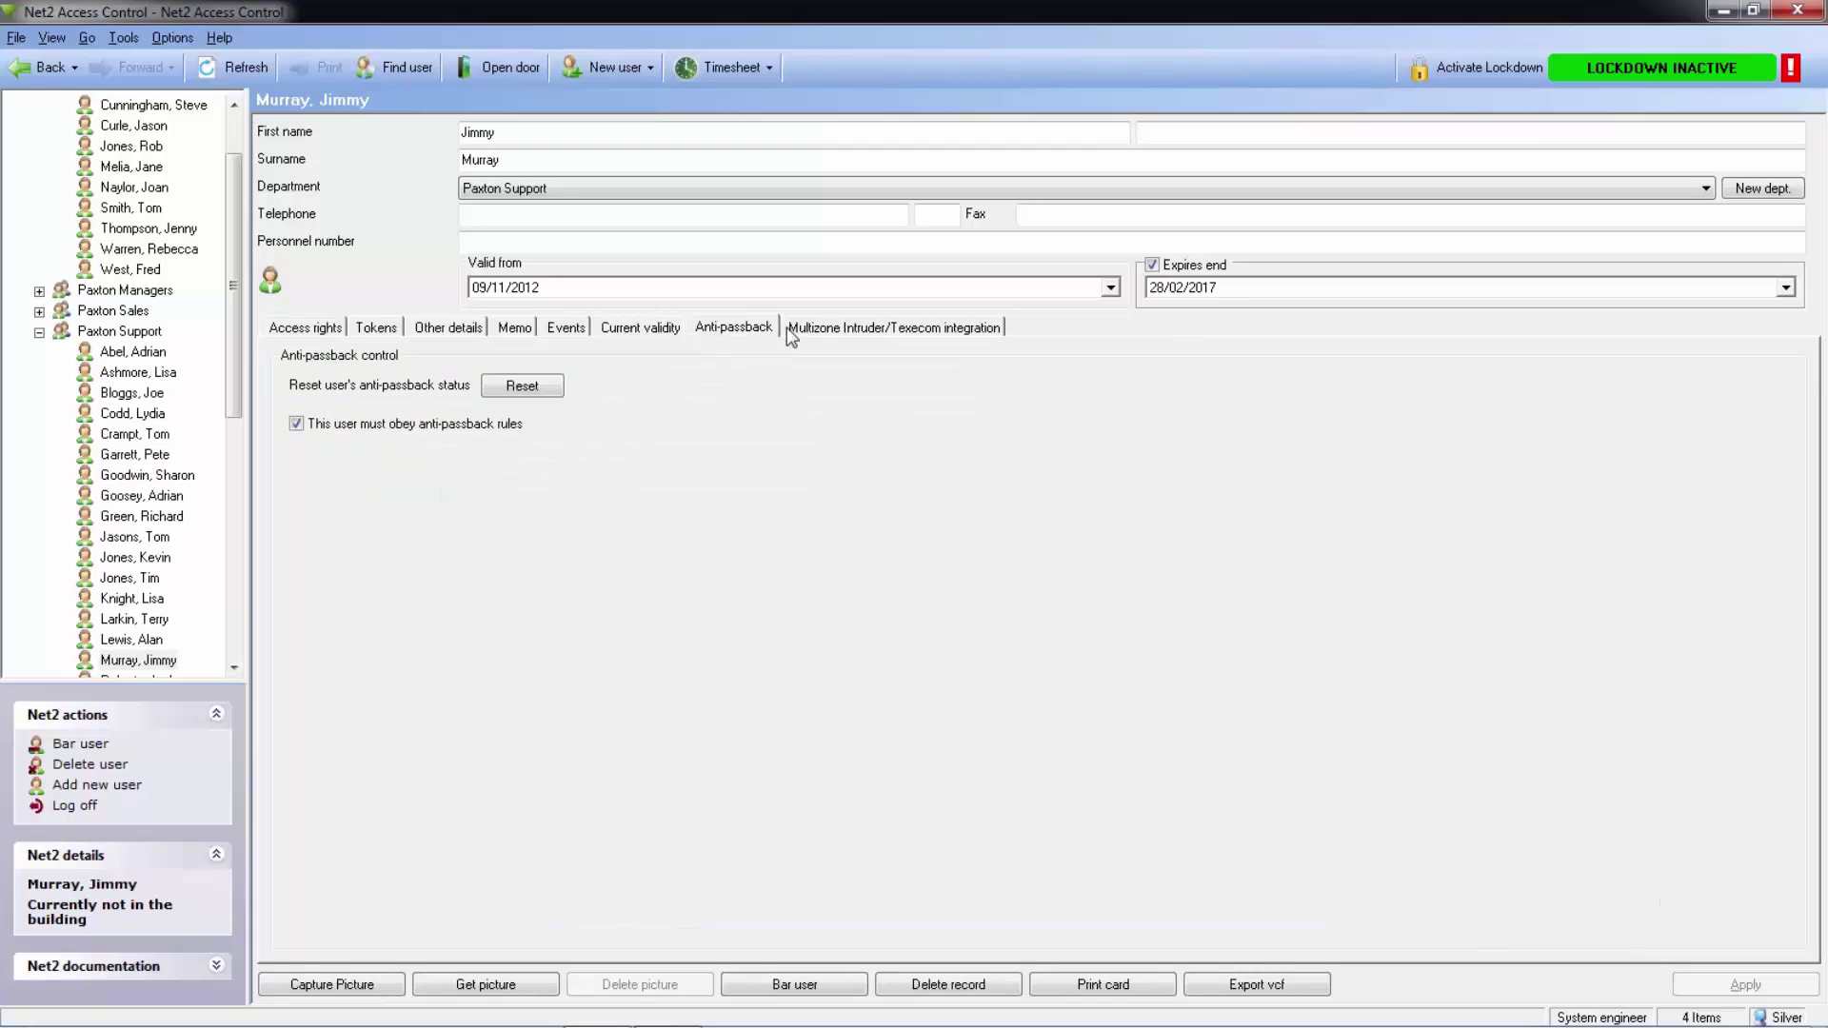
pyautogui.click(823, 331)
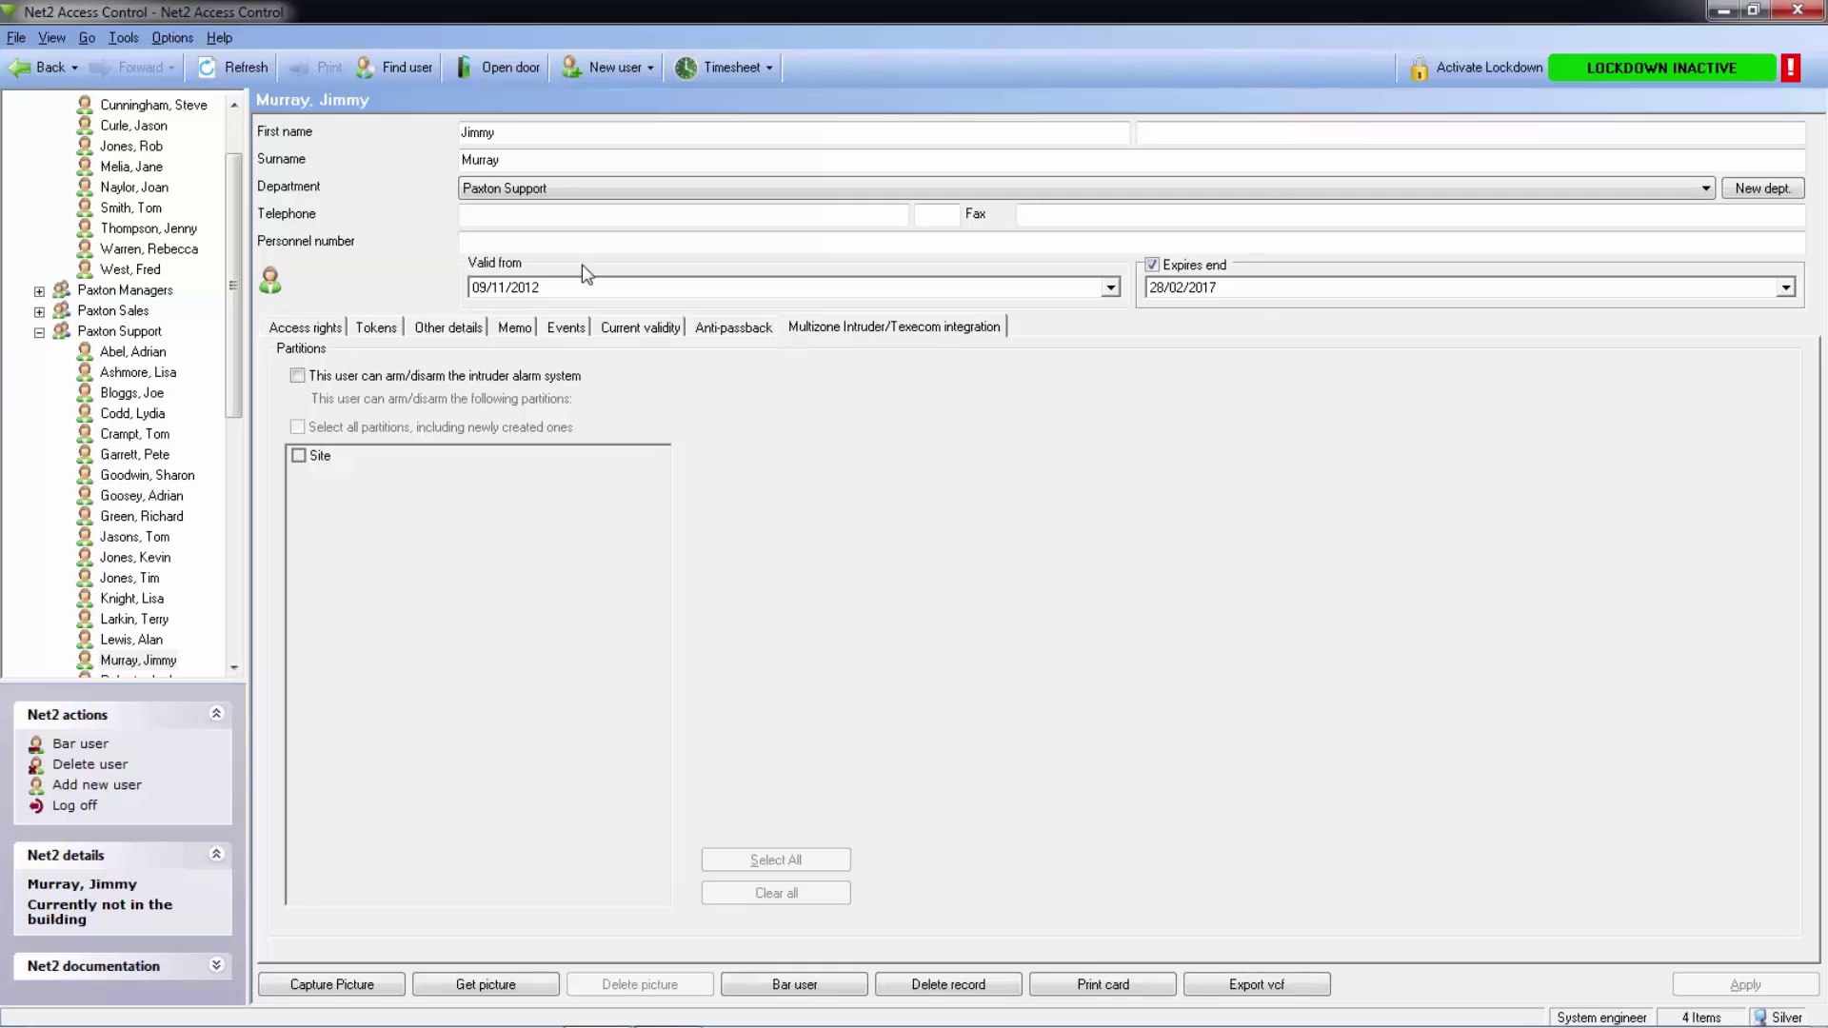
pyautogui.scroll(3, 241, 199)
pyautogui.click(72, 127)
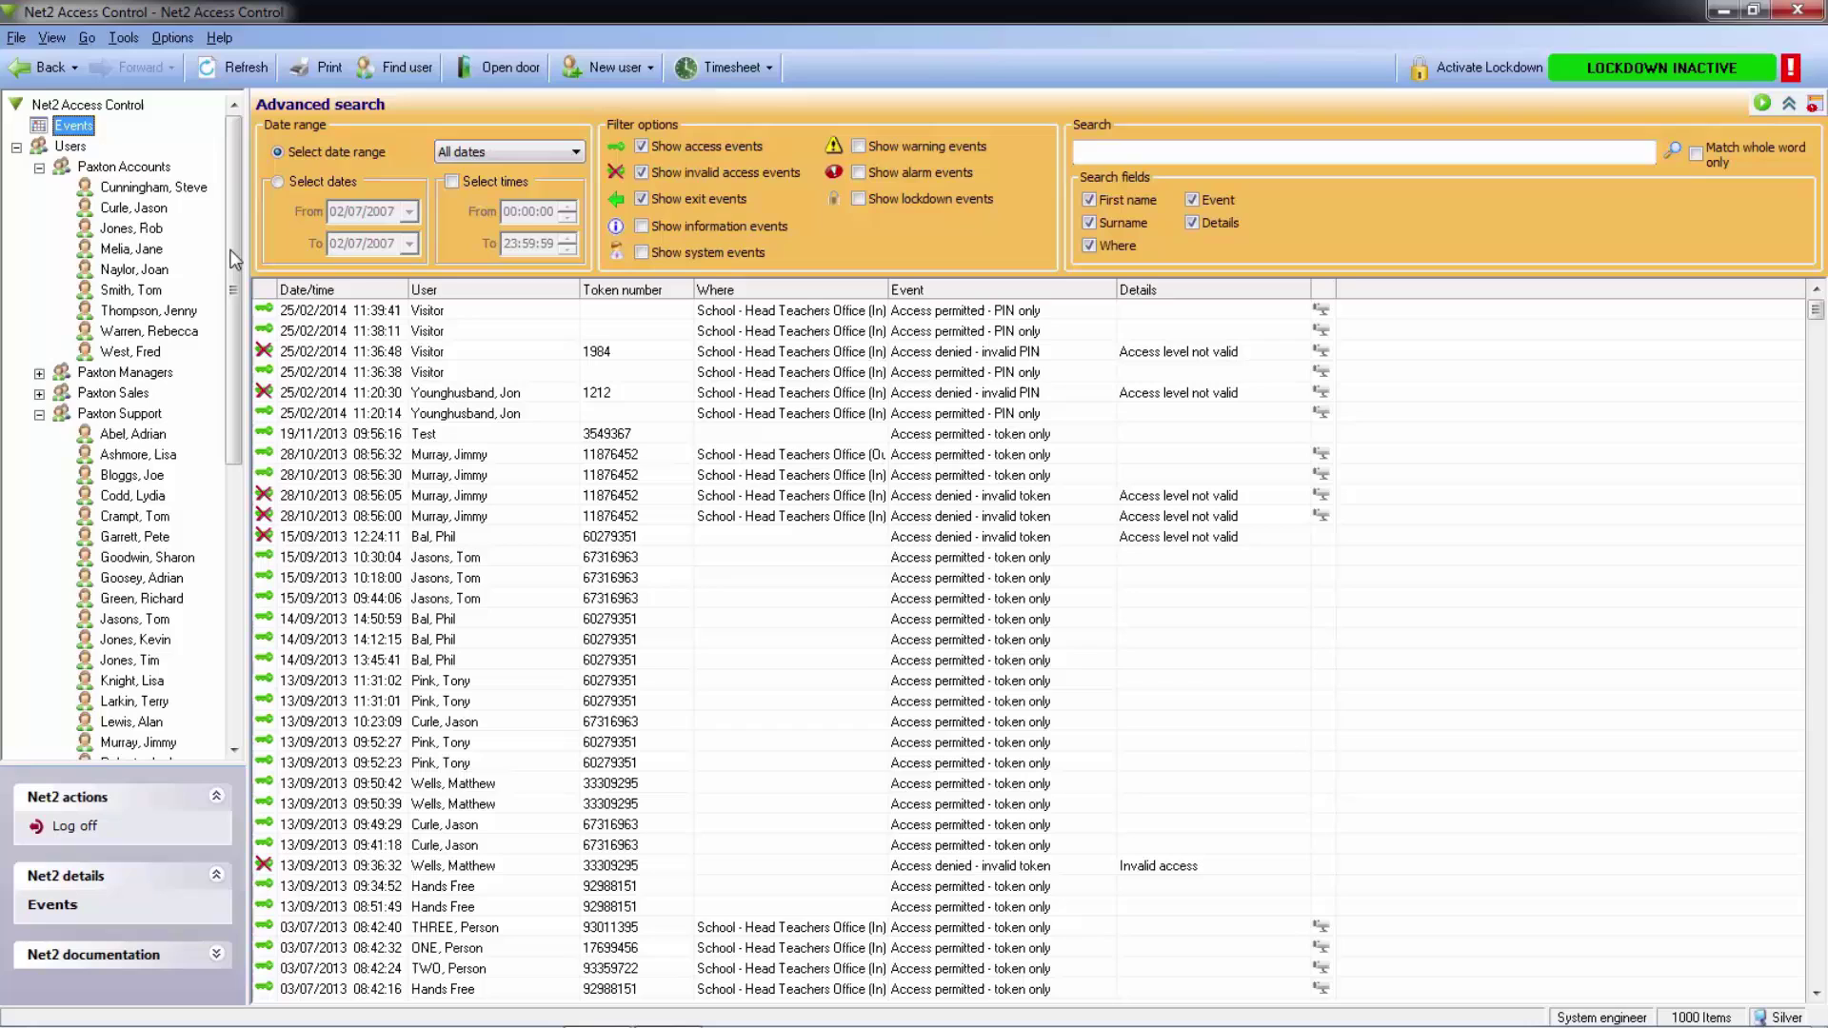
# Step: Select the Net2 Access Control root node in the tree
pyautogui.click(78, 103)
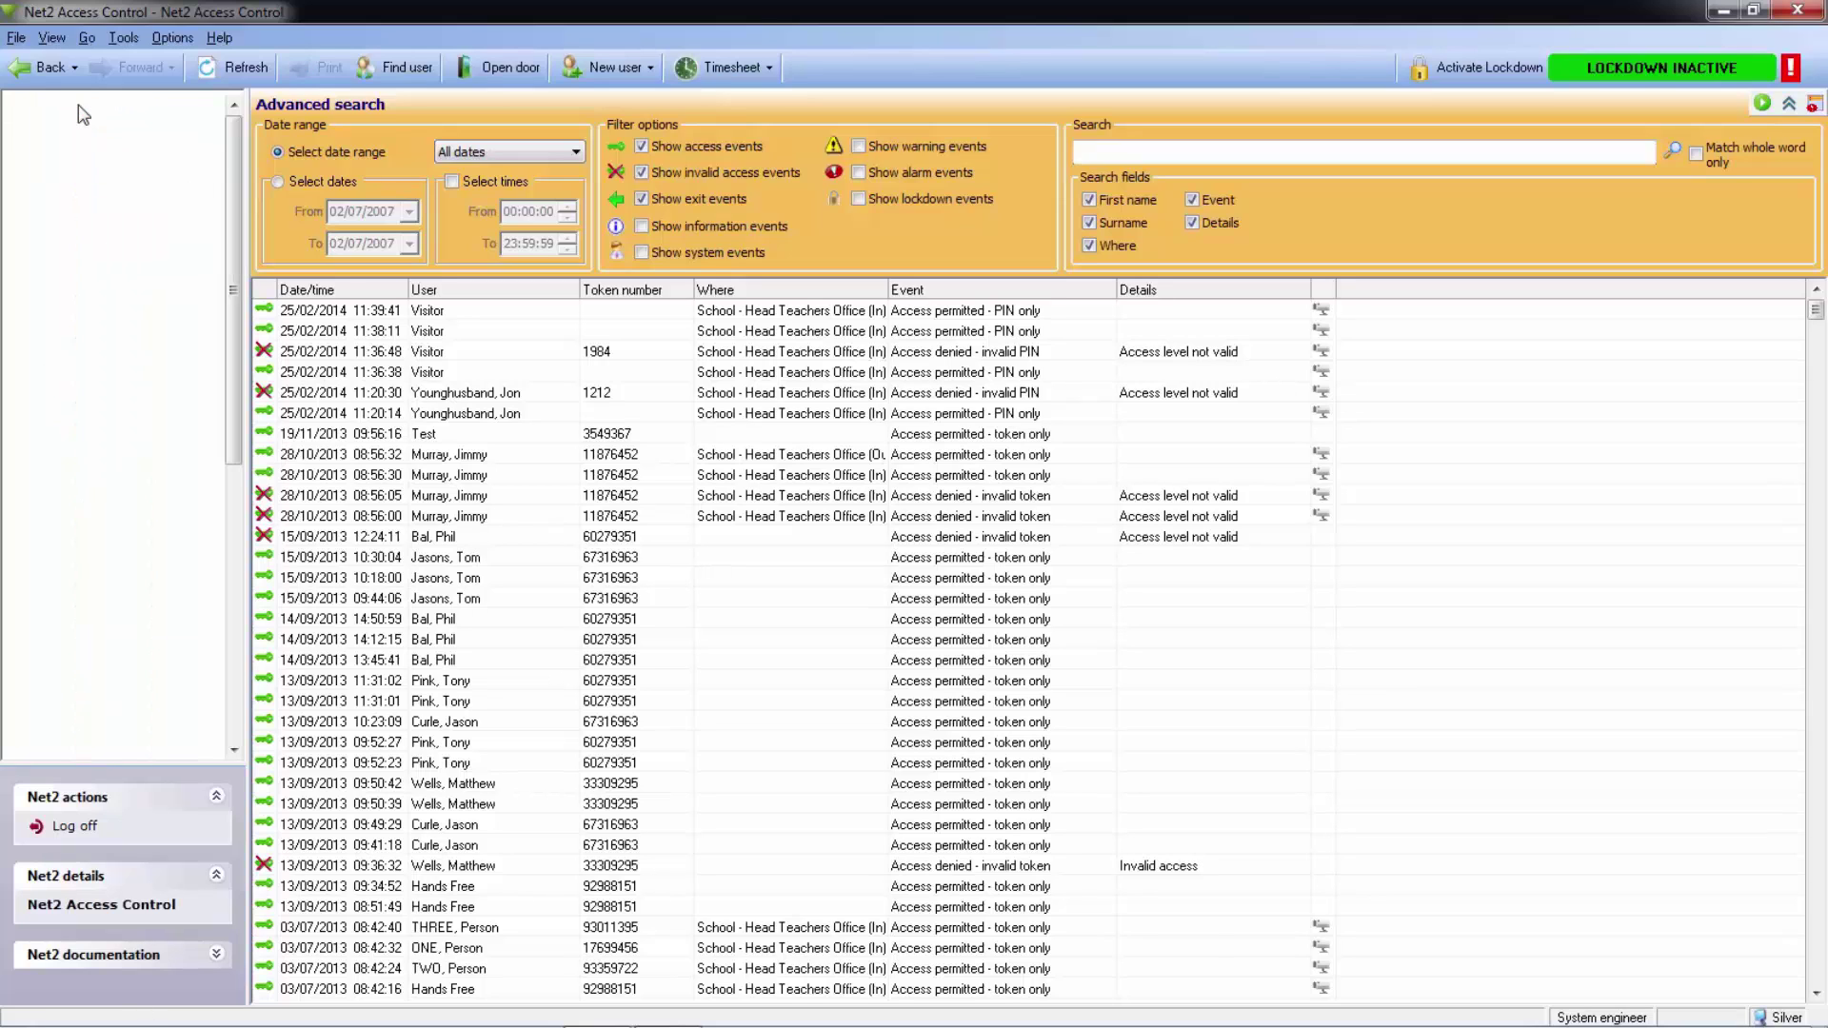